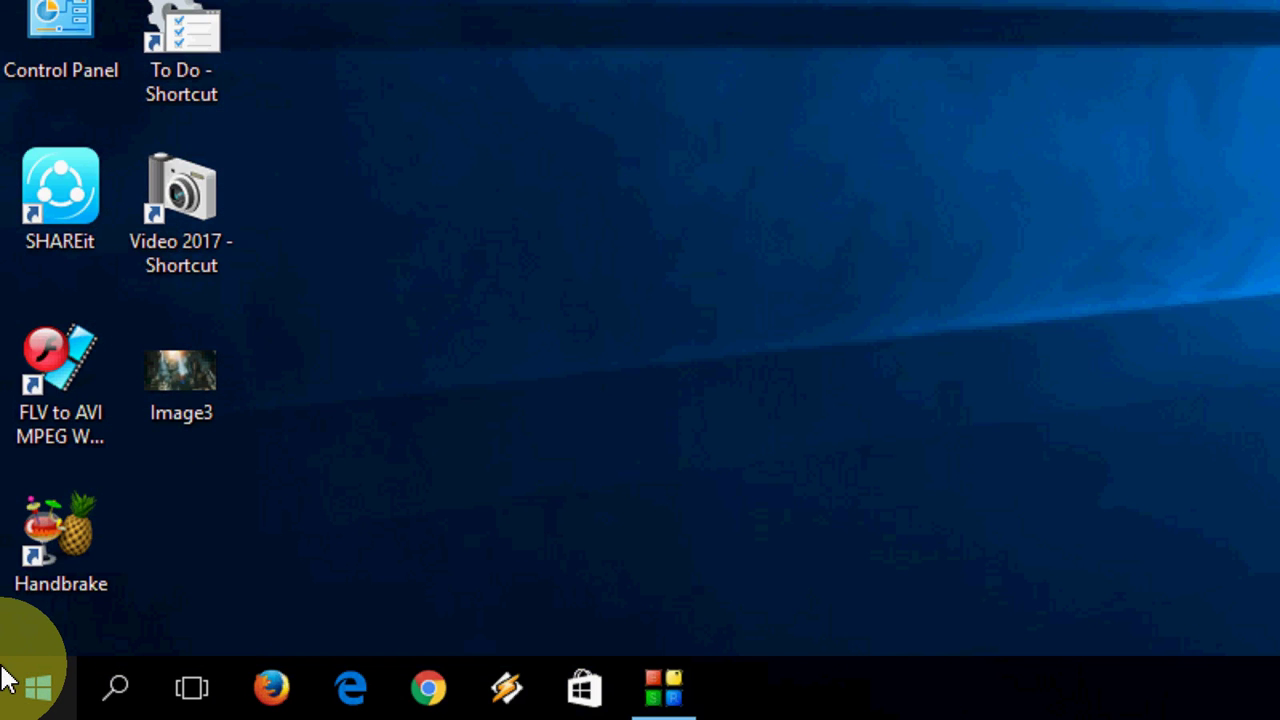
Search Windows for regedit and run it as administrator.
{"action": "left_click", "coordinate": [10, 682]}
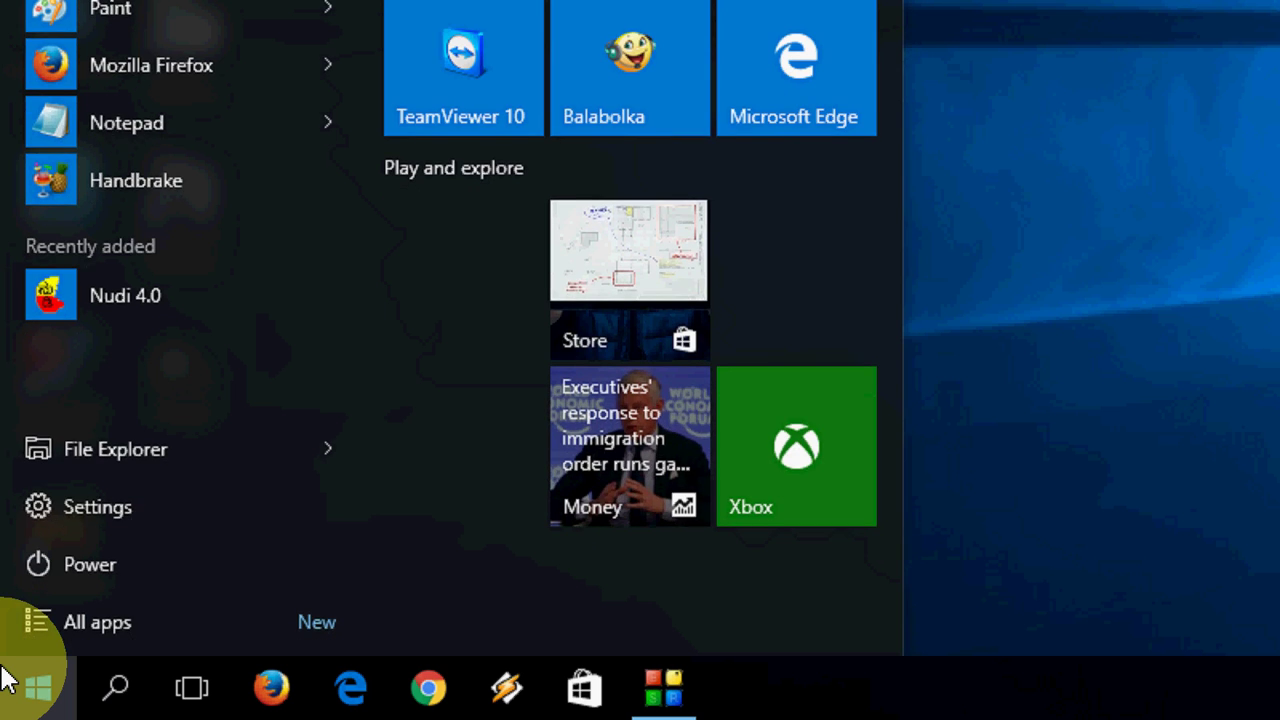
{"action": "type", "text": "reged"}
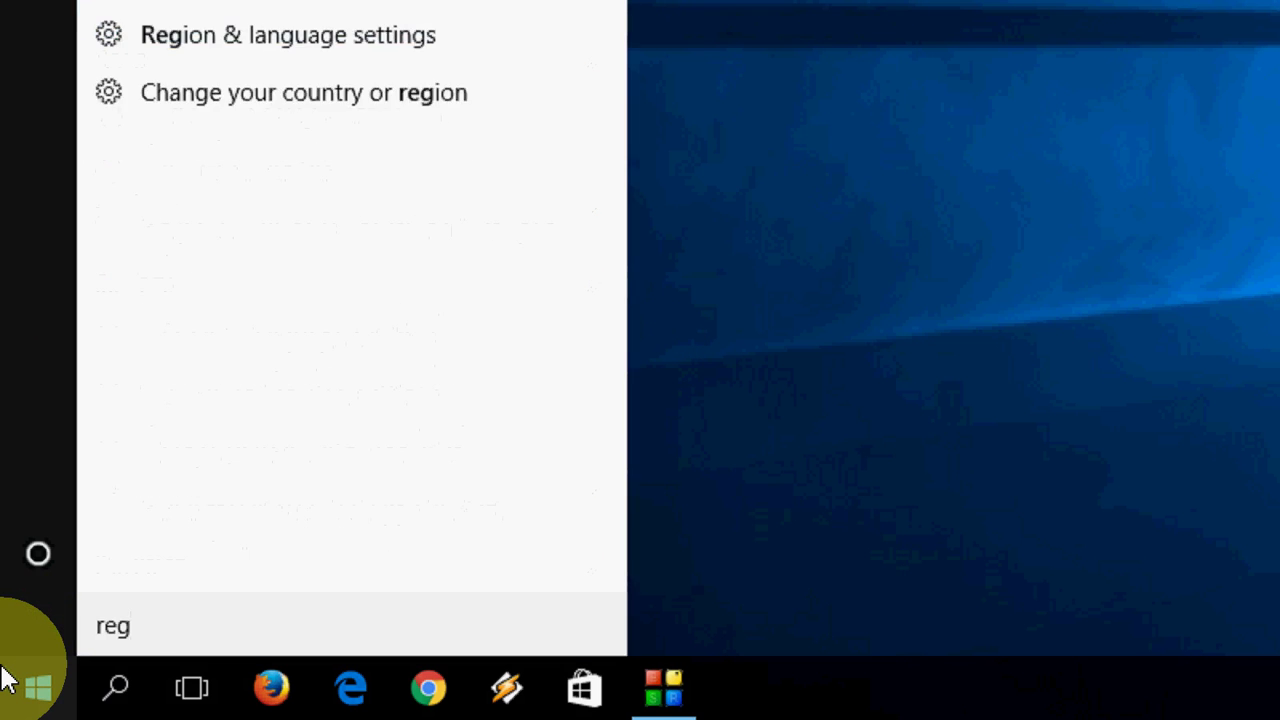
{"action": "type", "text": "it"}
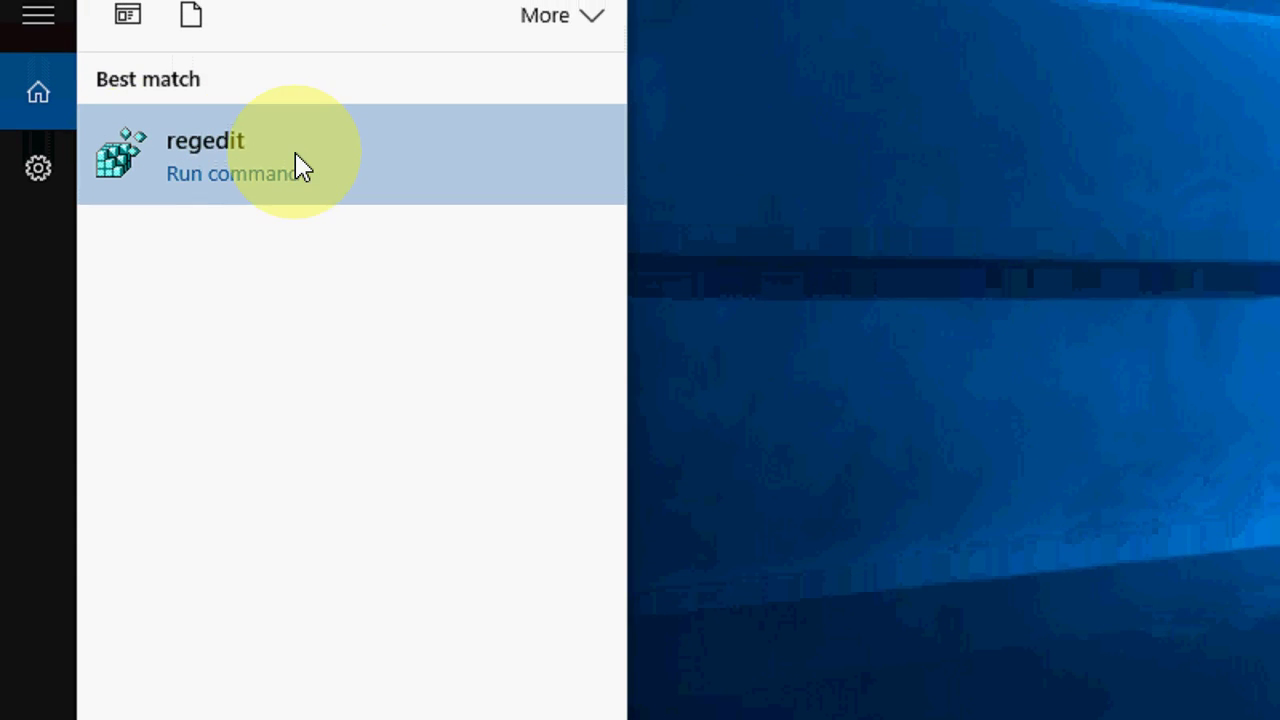
{"action": "right_click", "coordinate": [296, 163]}
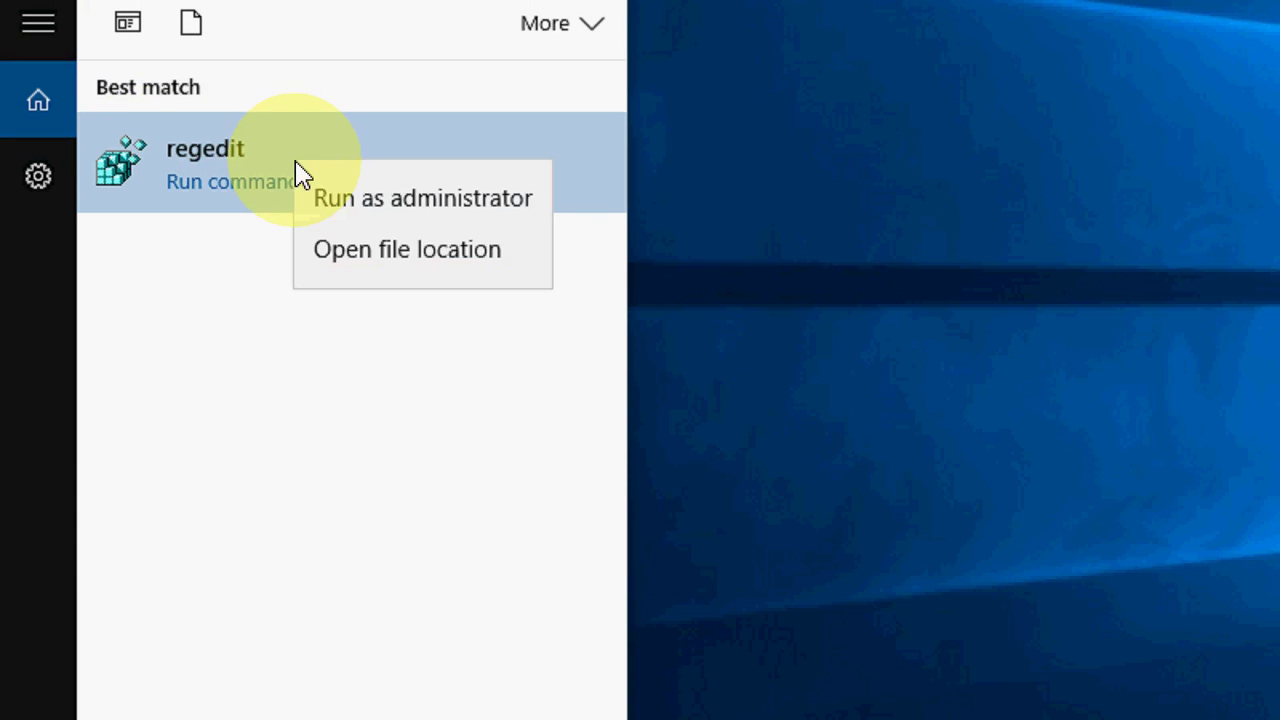
{"action": "left_click", "coordinate": [460, 210]}
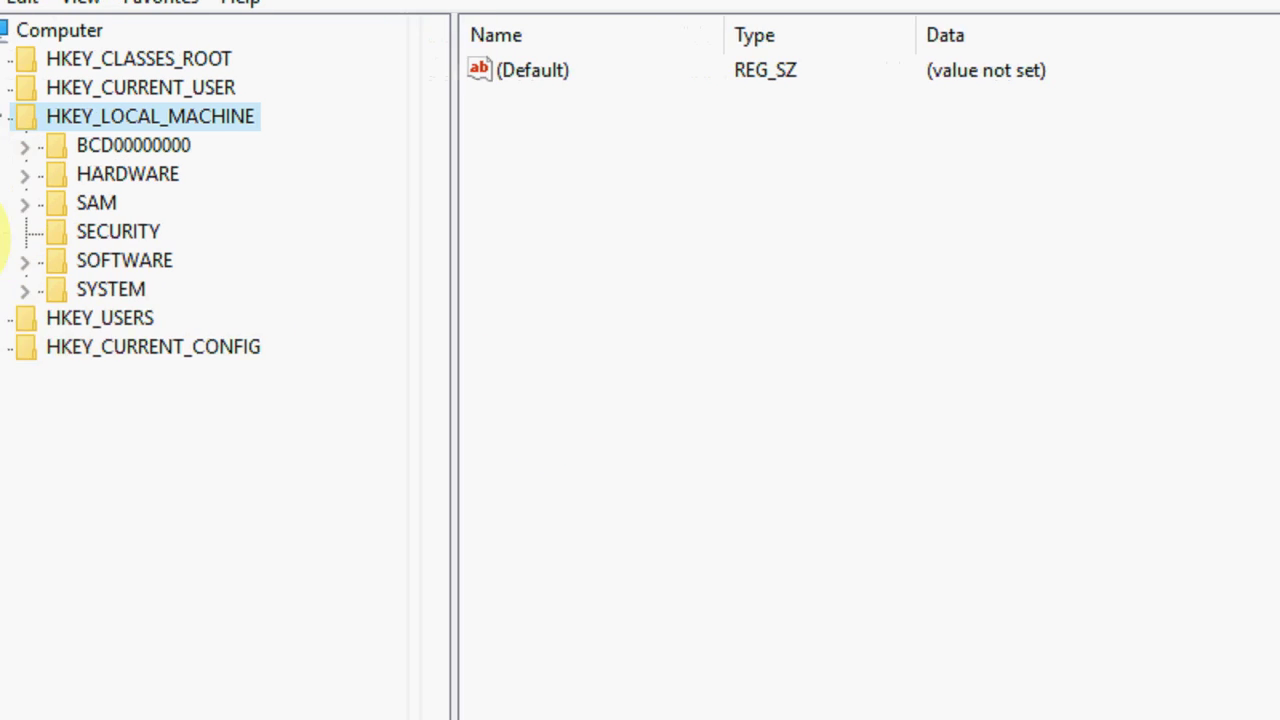
Open the GameConfigStore key under HKEY_CURRENT_USER\System in the registry tree.
{"action": "left_click", "coordinate": [50, 145]}
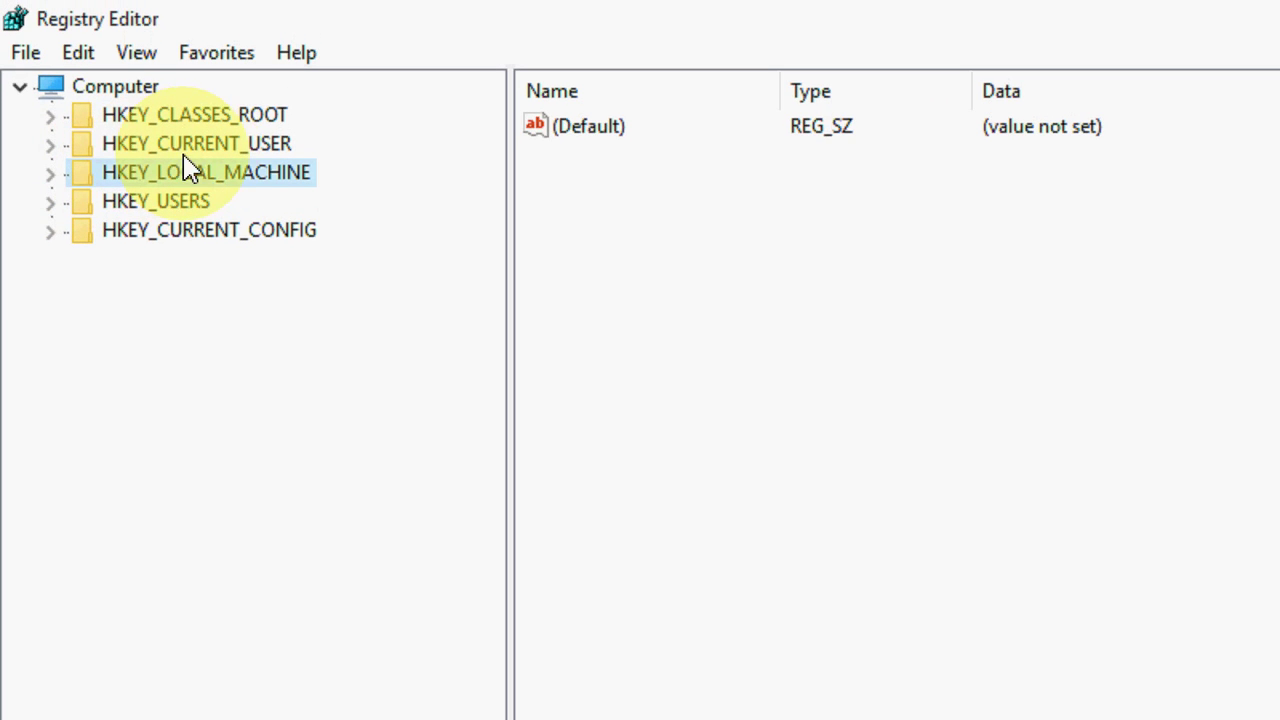
{"action": "left_click", "coordinate": [52, 145]}
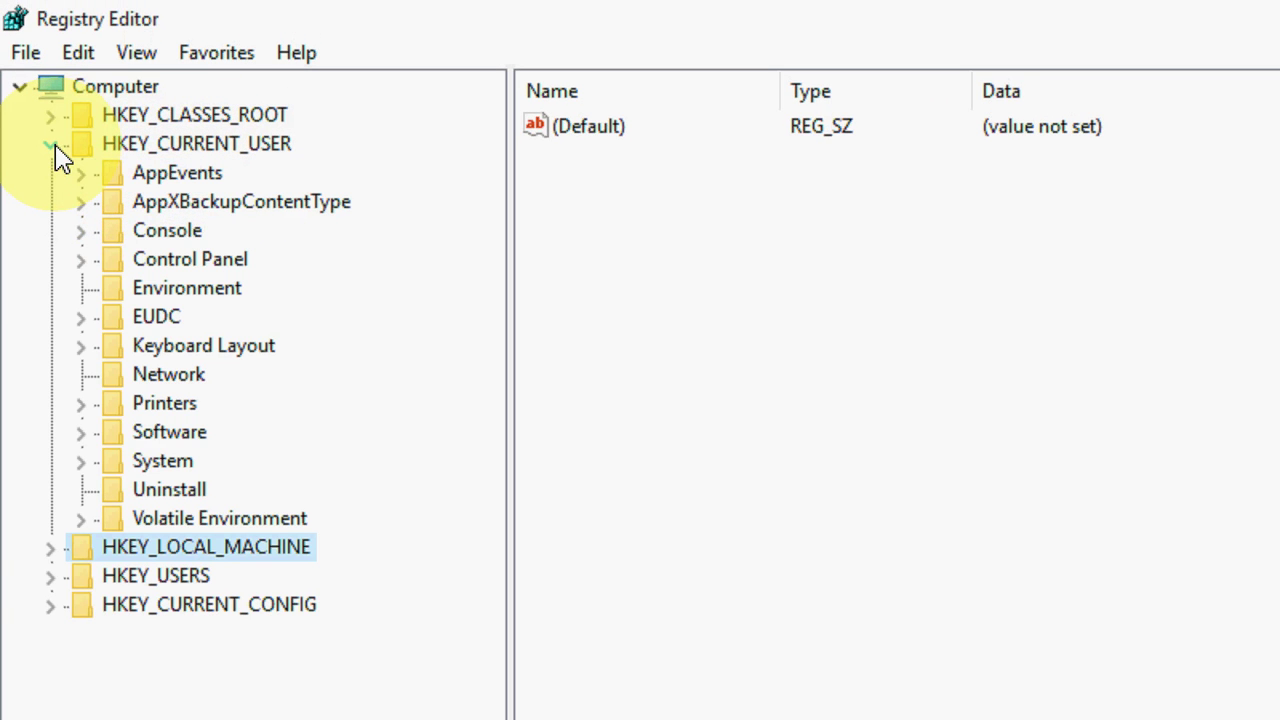
{"action": "left_click", "coordinate": [81, 461]}
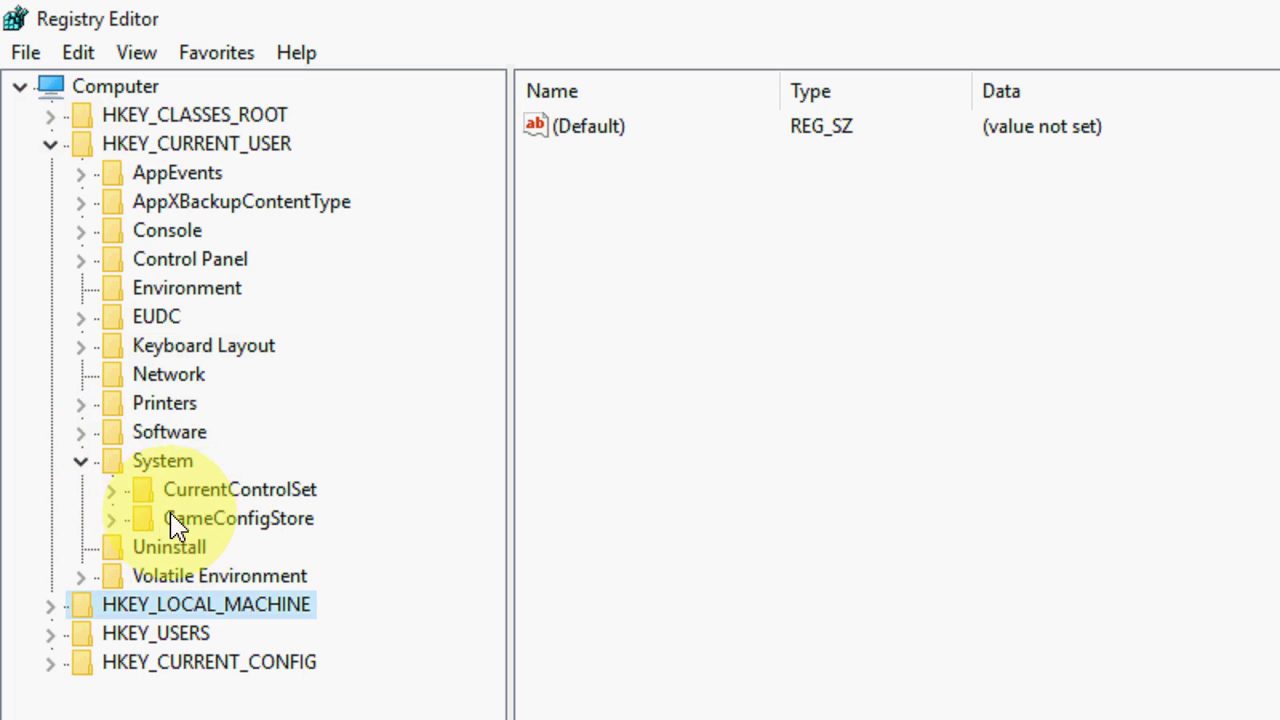
{"action": "left_click", "coordinate": [114, 519]}
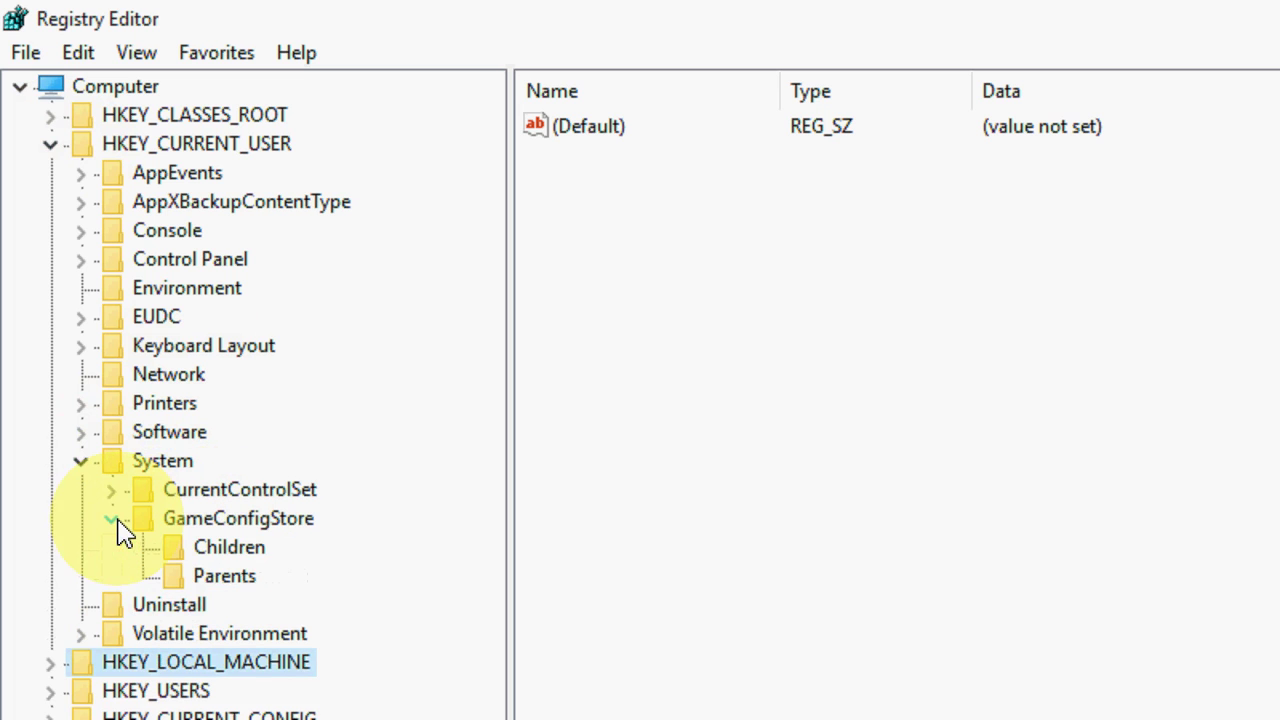
{"action": "left_click", "coordinate": [164, 524]}
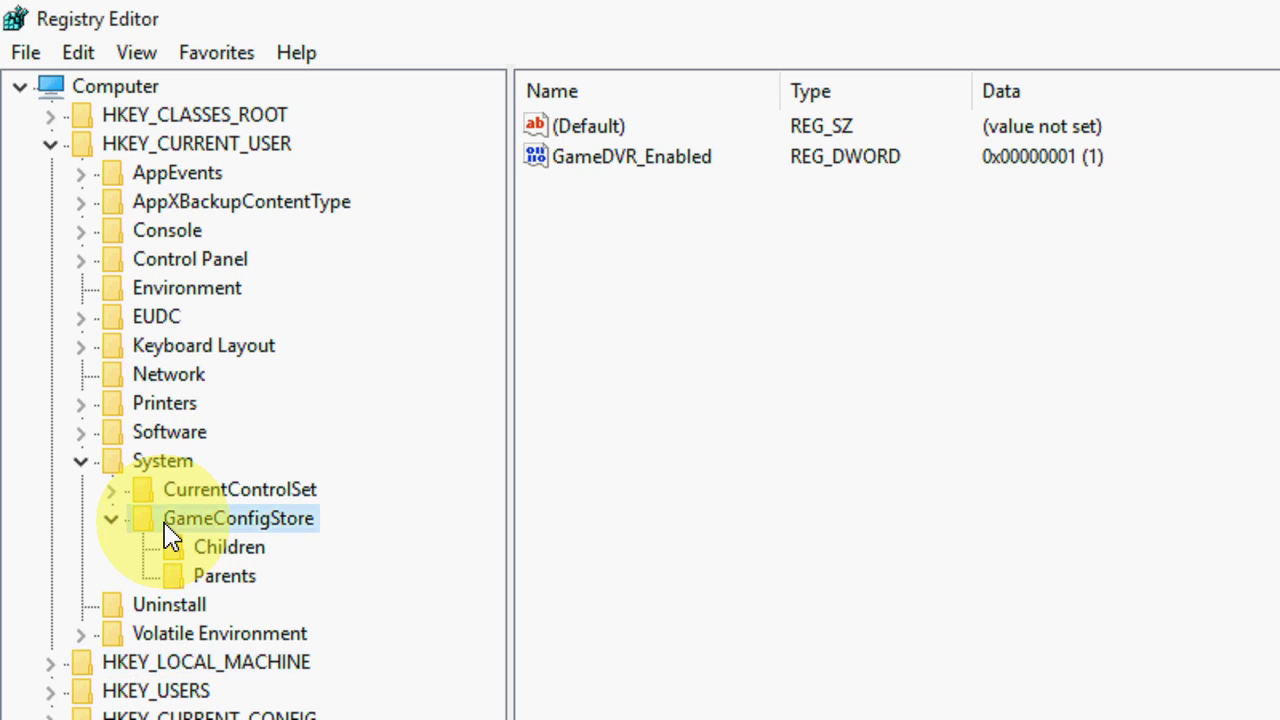
Try 0 as the value data of GameDVR_Enabled and discard the edit.
{"action": "right_click", "coordinate": [614, 160]}
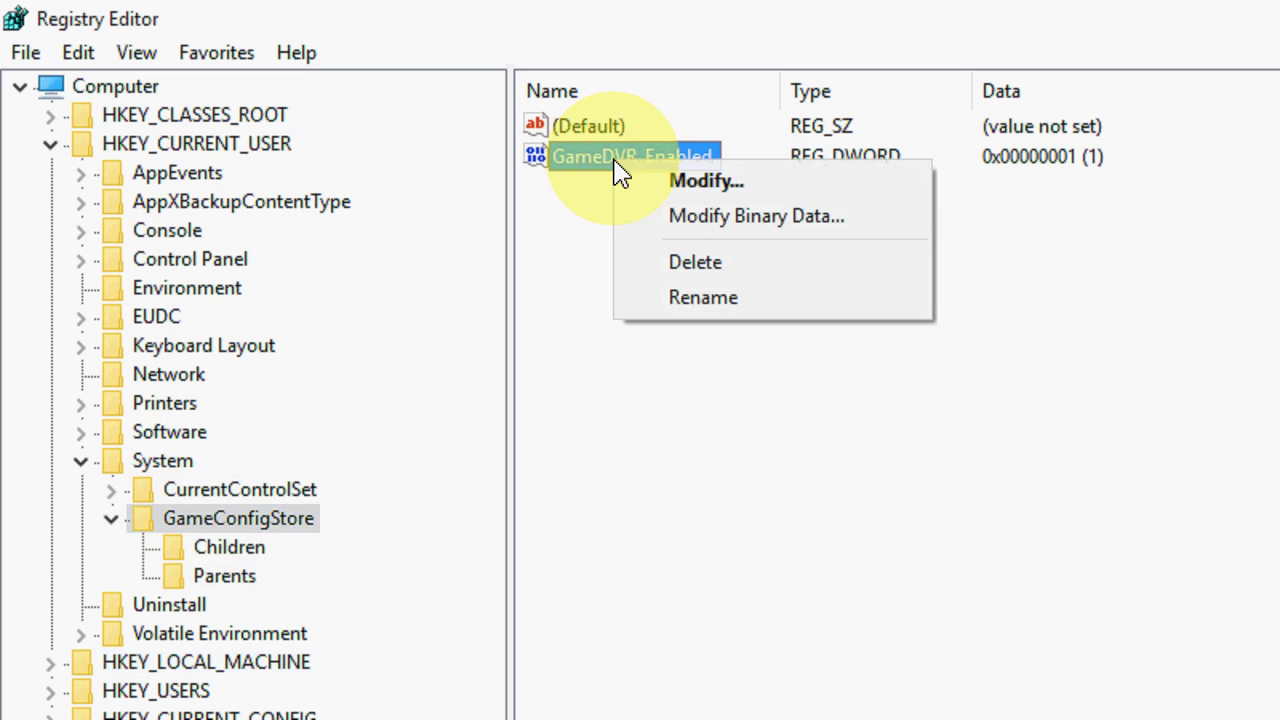
{"action": "left_click", "coordinate": [806, 188]}
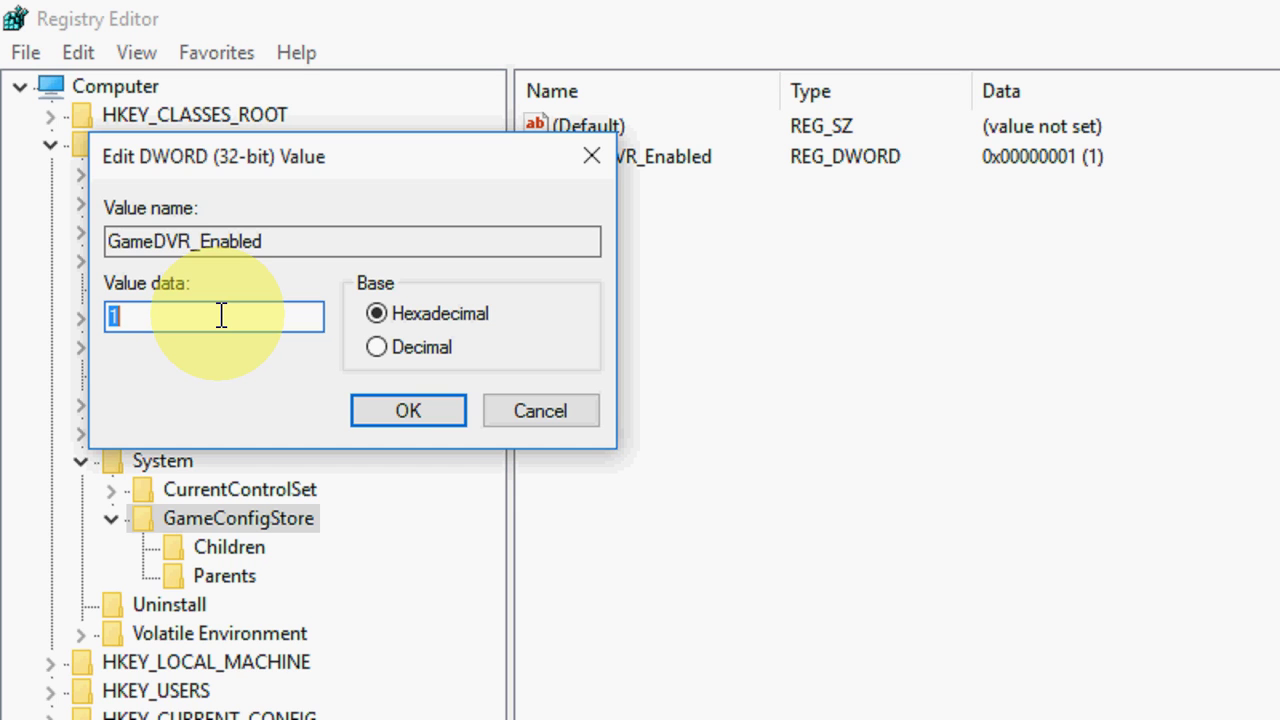
{"action": "type", "text": "0"}
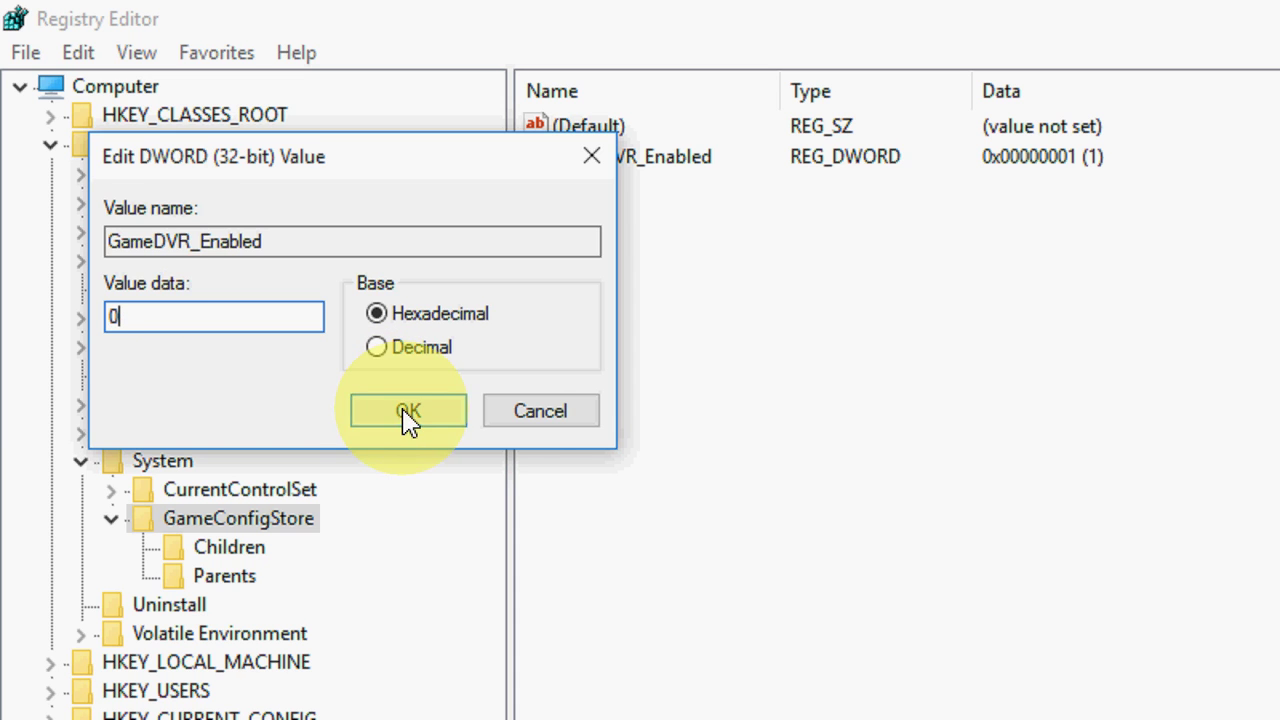
{"action": "left_click", "coordinate": [520, 420]}
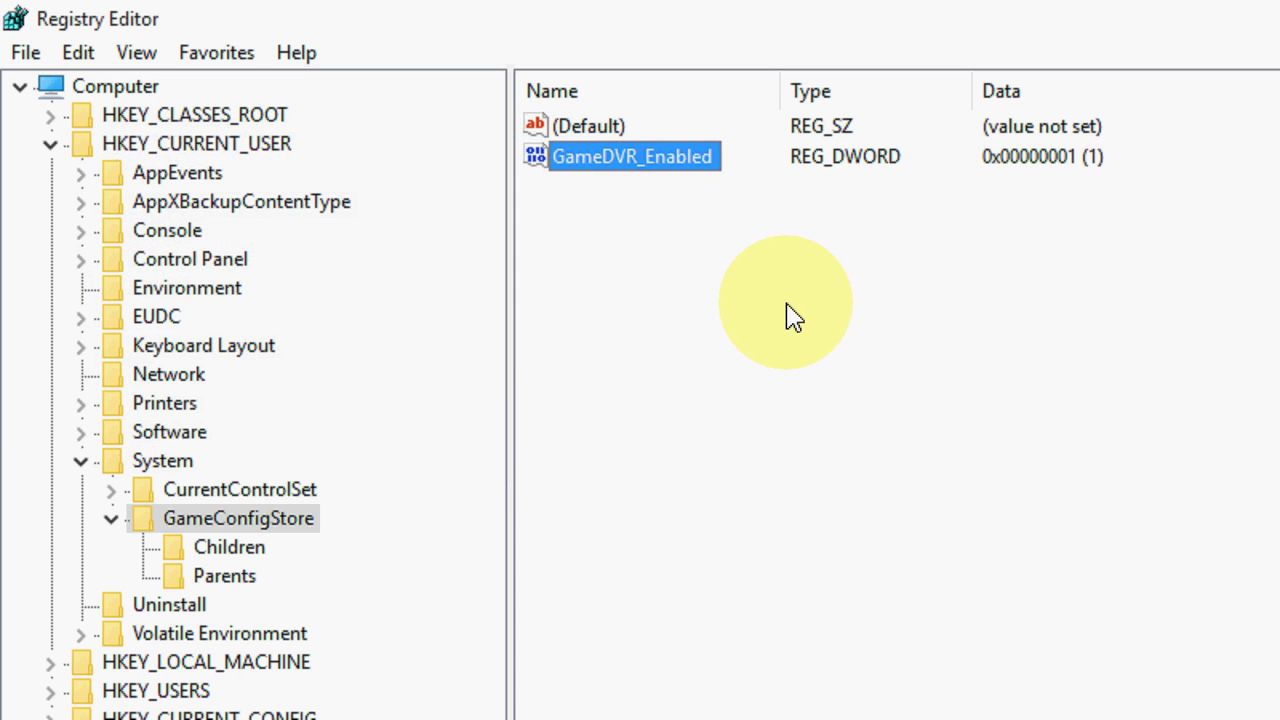
Collapse HKEY_CURRENT_USER and expand the tree to HKEY_LOCAL_MACHINE\SOFTWARE\Policies\Microsoft.
{"action": "left_click", "coordinate": [51, 146]}
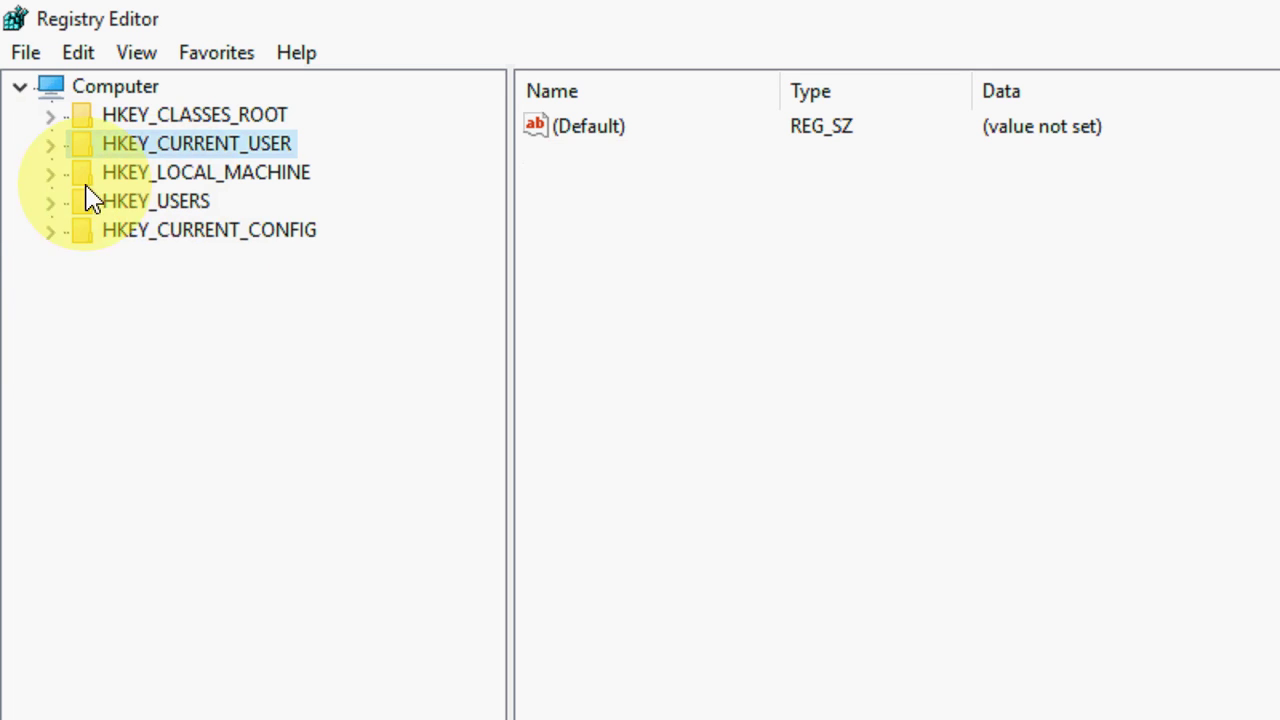
{"action": "left_click", "coordinate": [54, 176]}
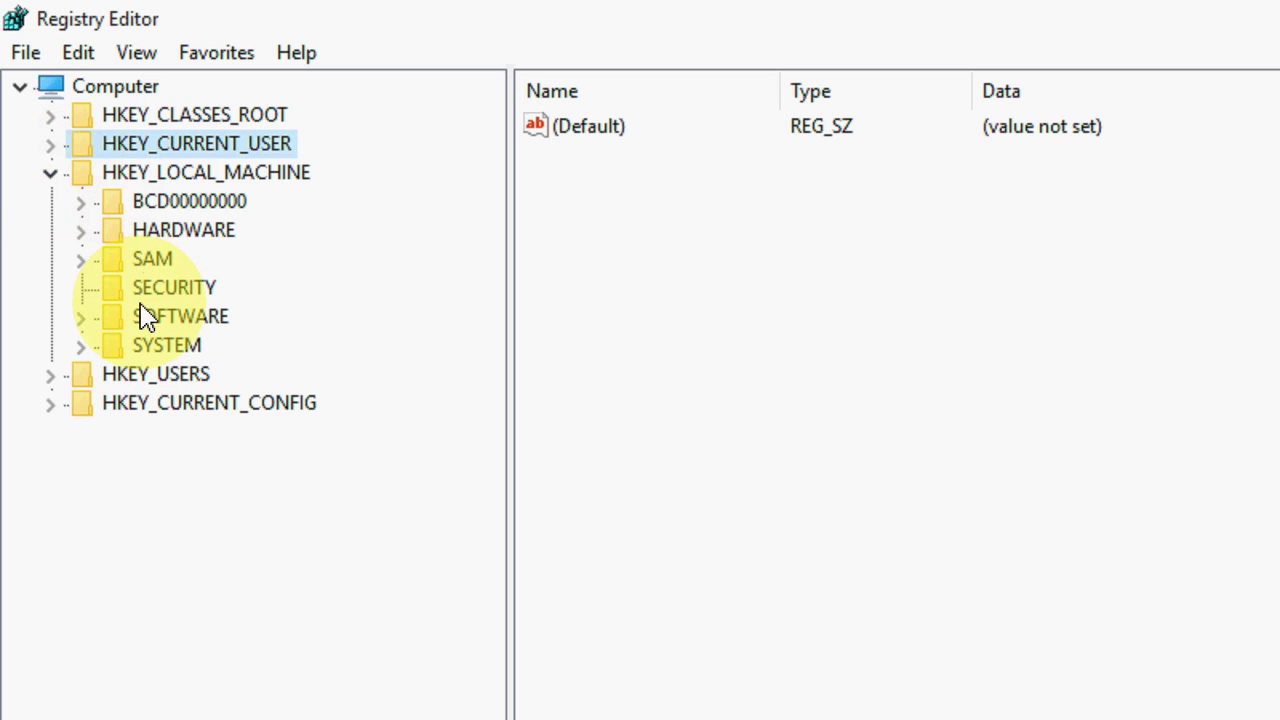
{"action": "left_click", "coordinate": [81, 318]}
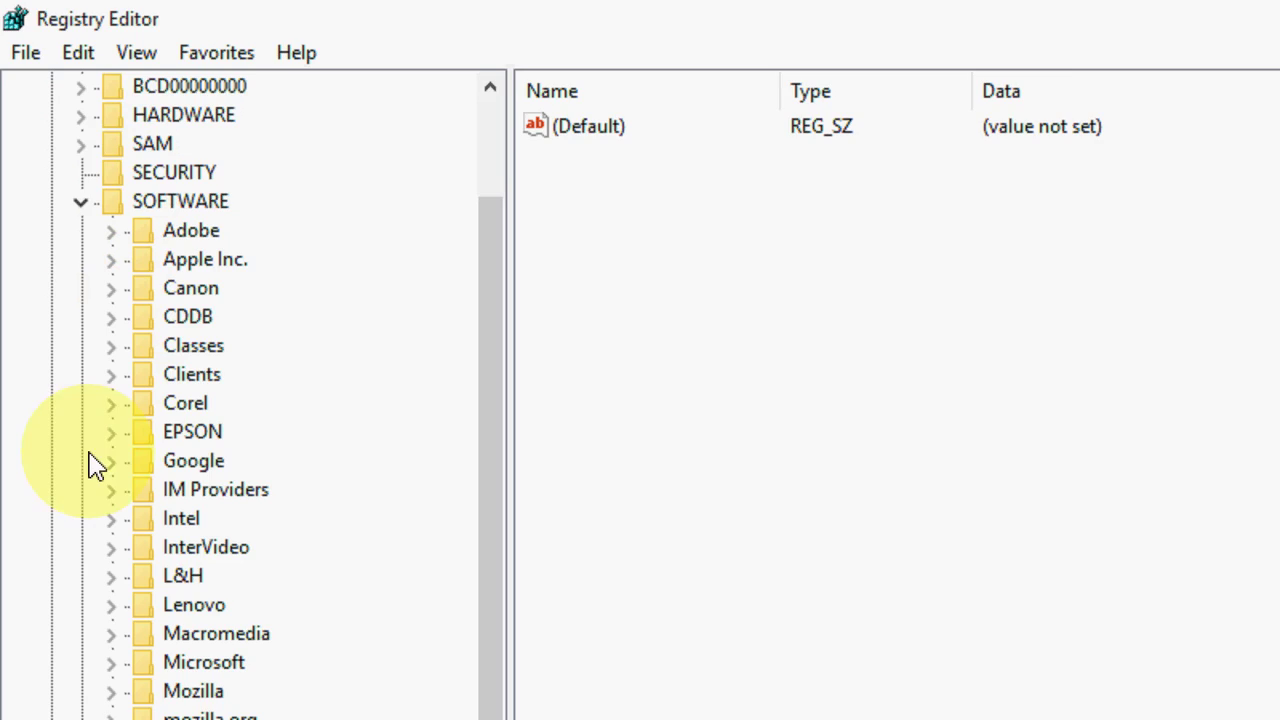
{"action": "scroll", "coordinate": [255, 490], "scroll_direction": "down", "scroll_amount": 1}
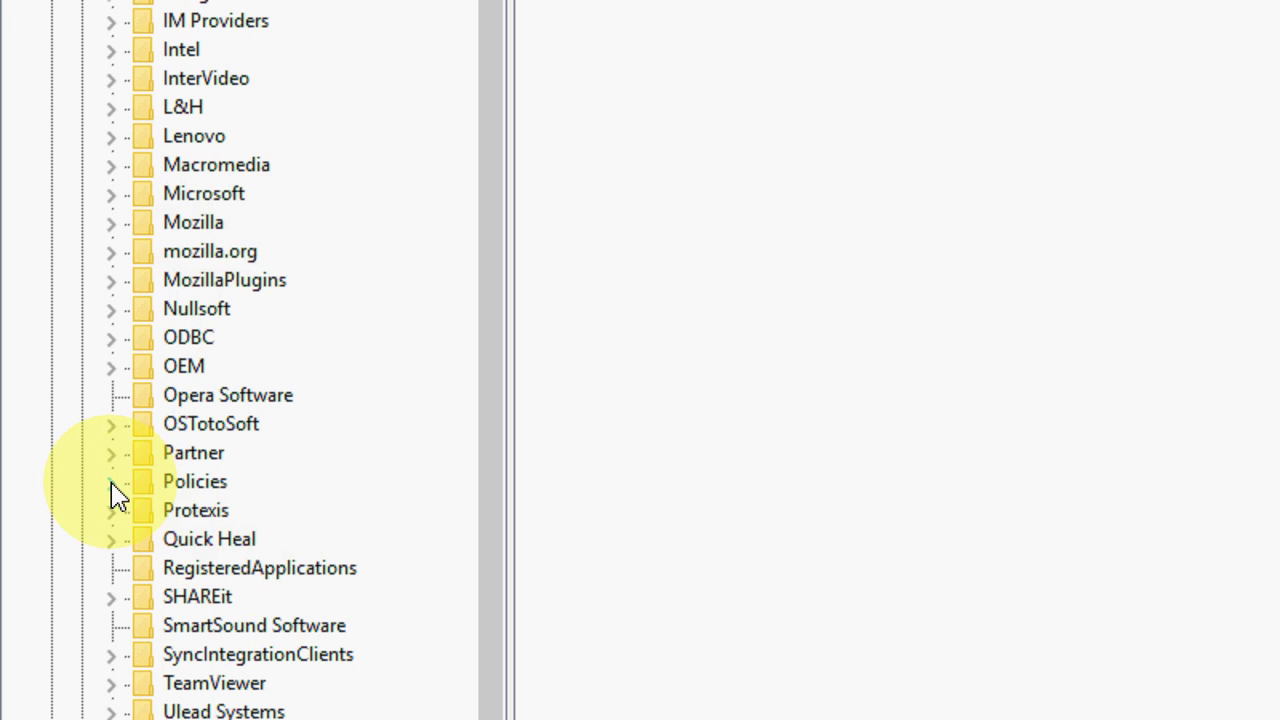
{"action": "left_click", "coordinate": [111, 482]}
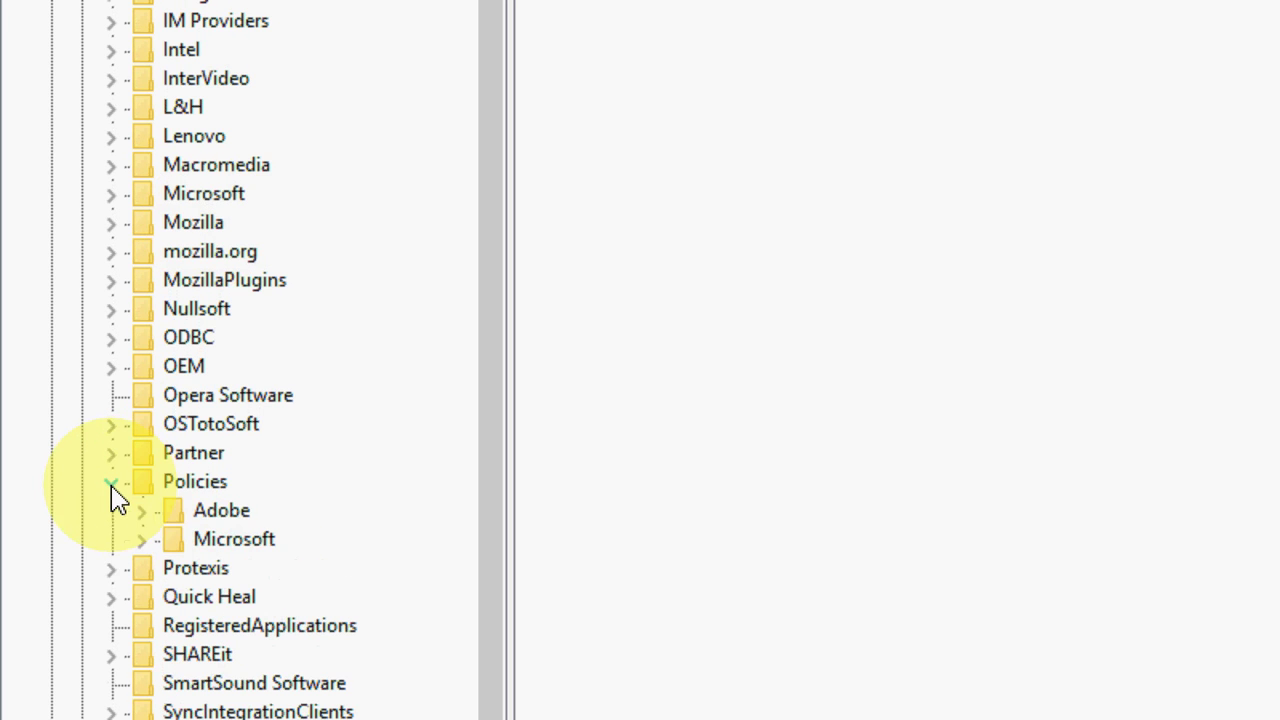
{"action": "left_click", "coordinate": [144, 542]}
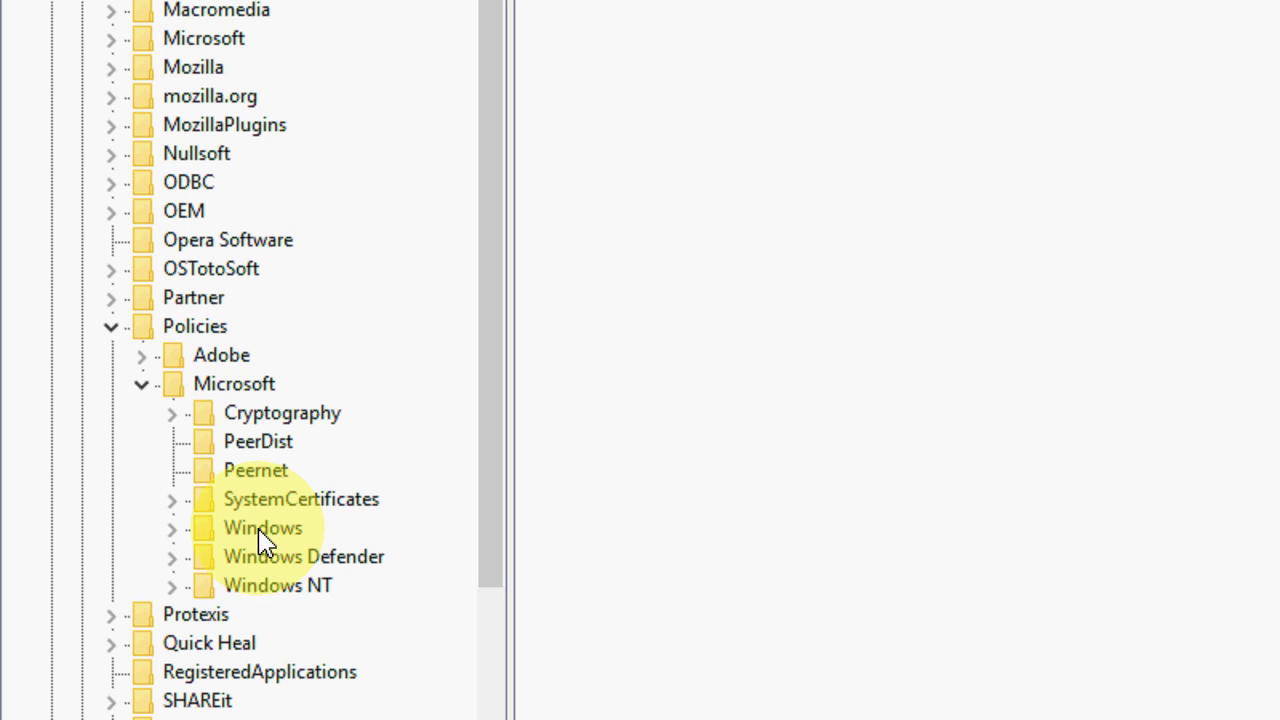
Create a new key named GameDVR under the Windows policies key.
{"action": "right_click", "coordinate": [260, 530]}
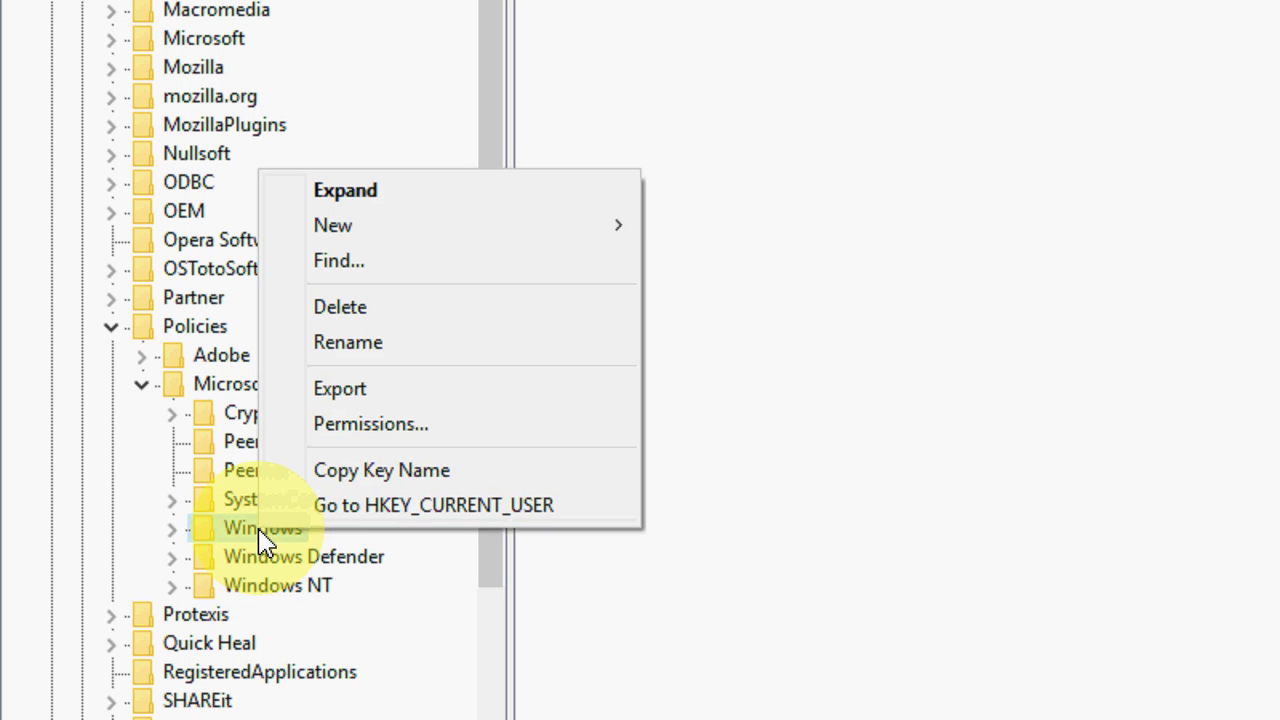
{"action": "mouse_move", "coordinate": [587, 237]}
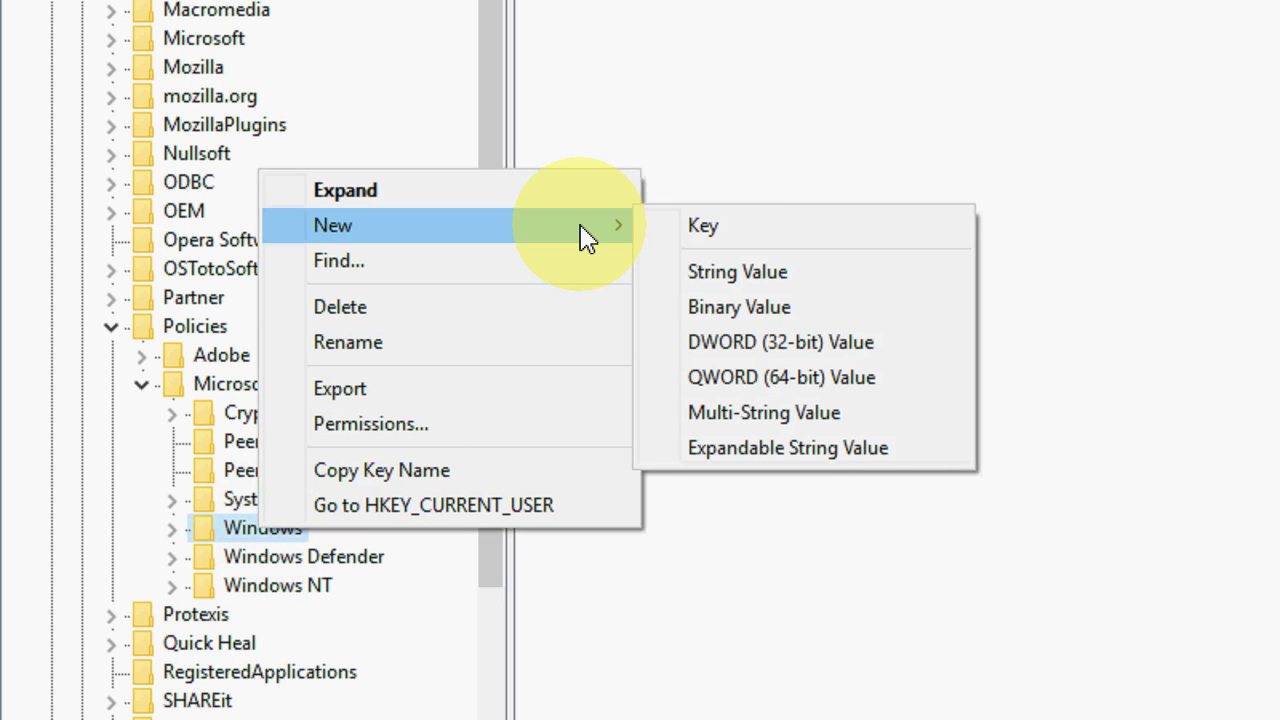
{"action": "left_click", "coordinate": [728, 237]}
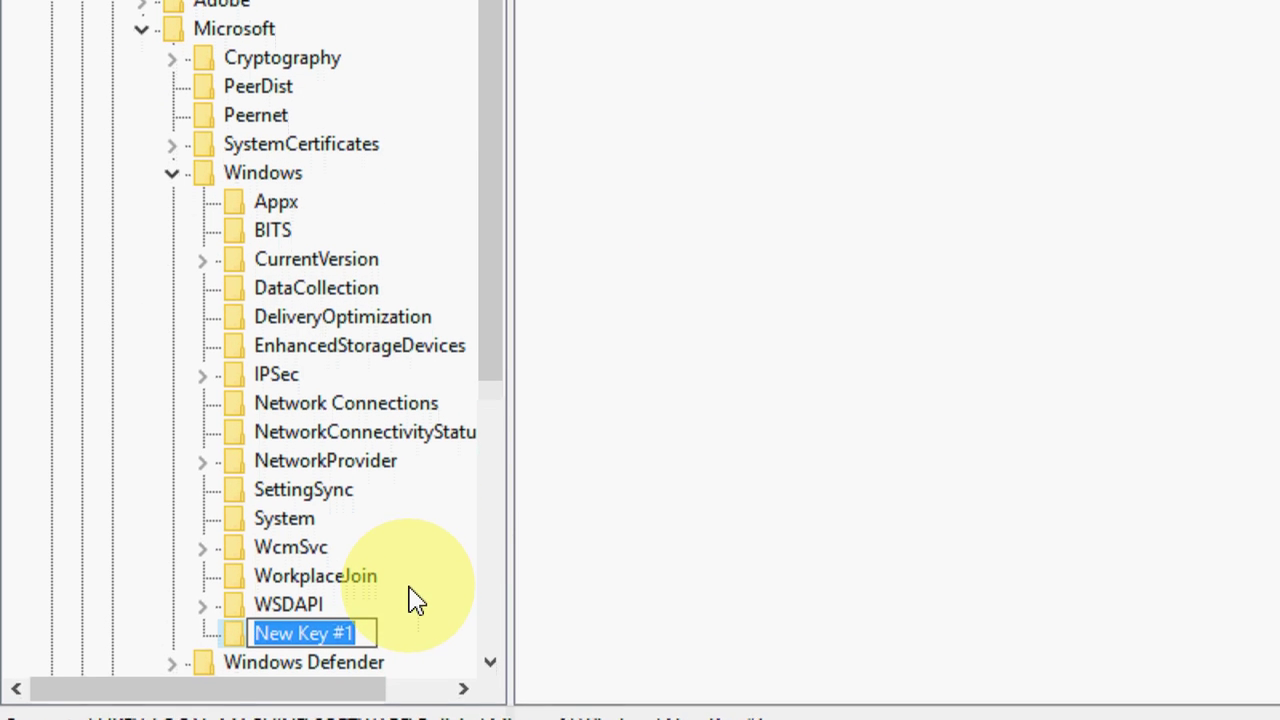
{"action": "type", "text": "Game"}
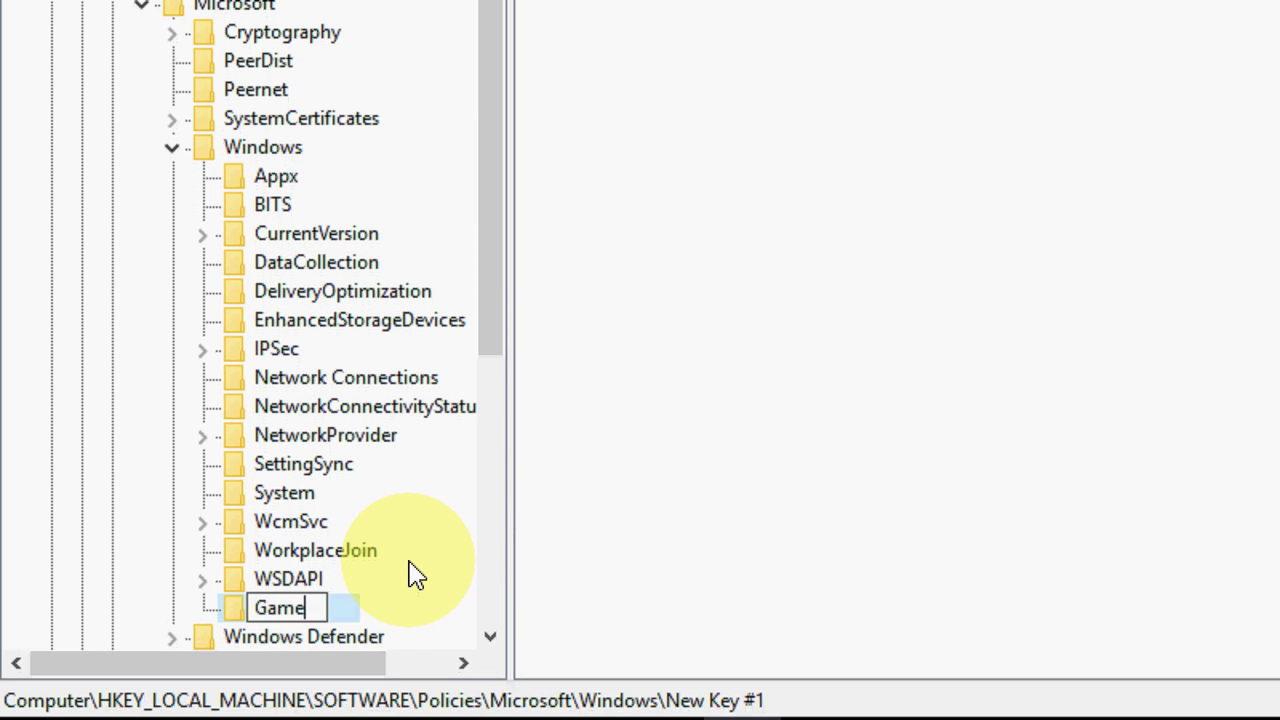
{"action": "type", "text": "DVR"}
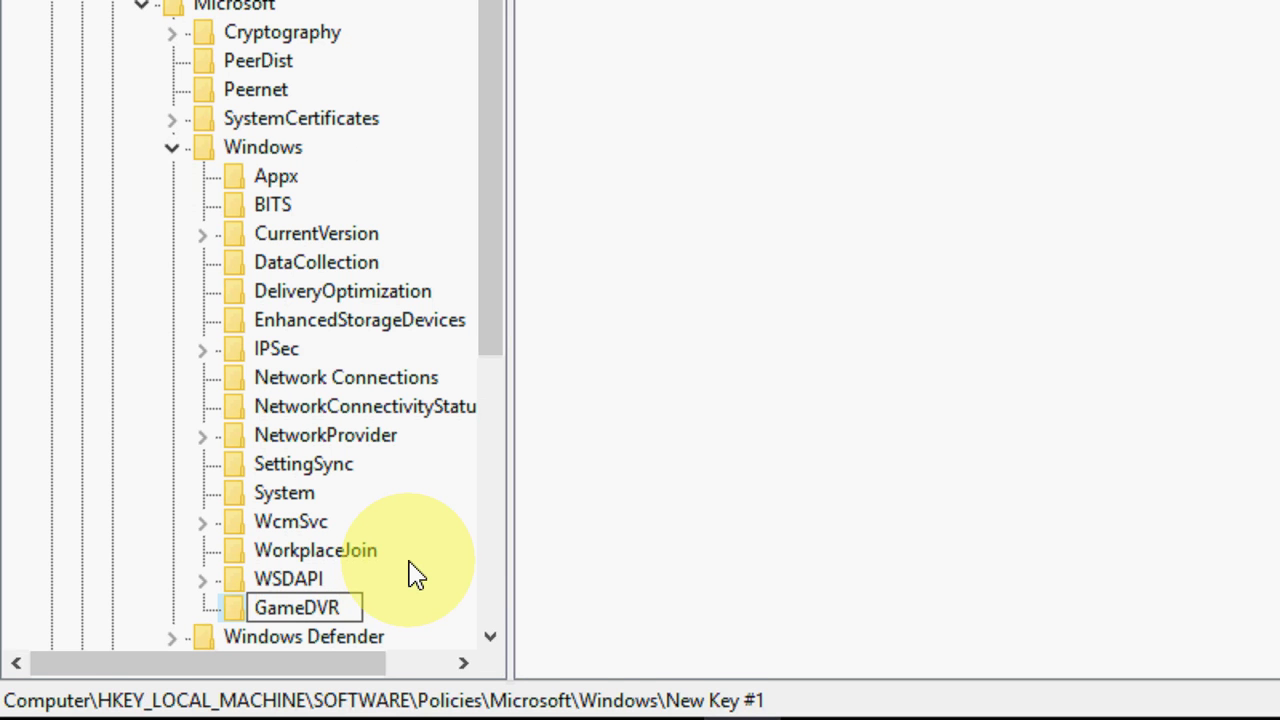
{"action": "key", "text": "Return"}
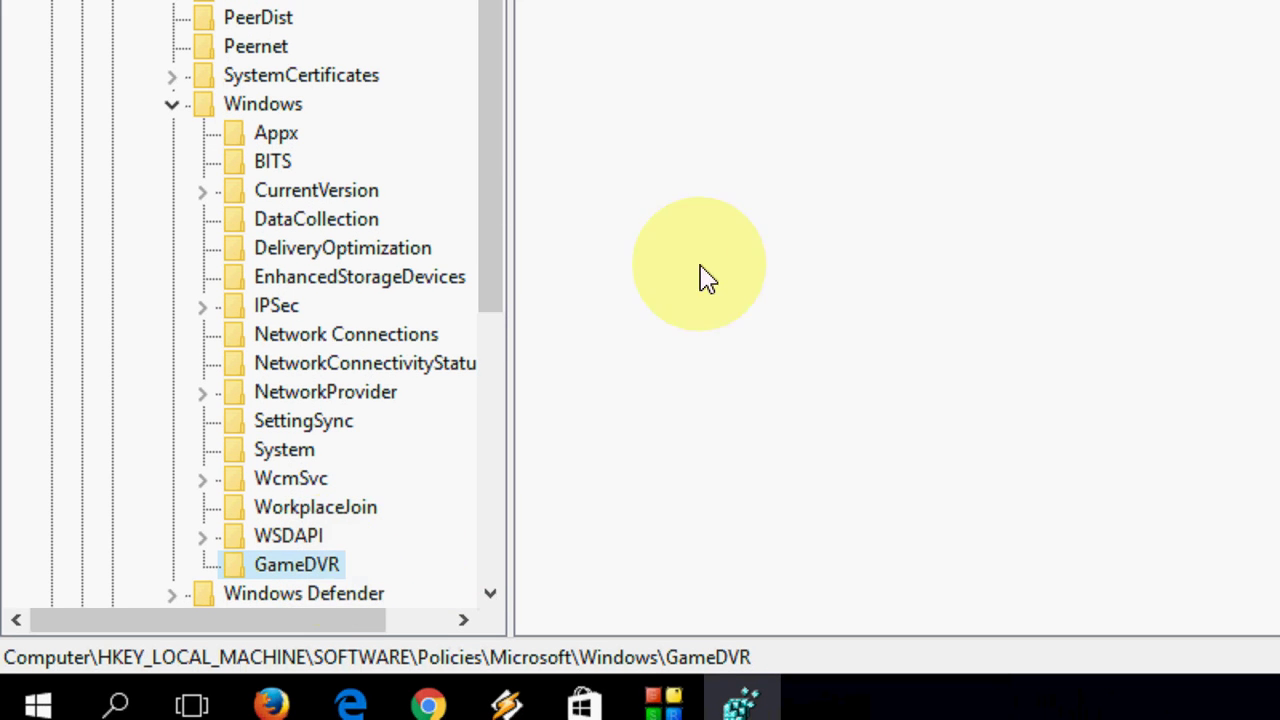
Create a DWORD (32-bit) value named AllowGameDVR in the GameDVR key.
{"action": "right_click", "coordinate": [333, 567]}
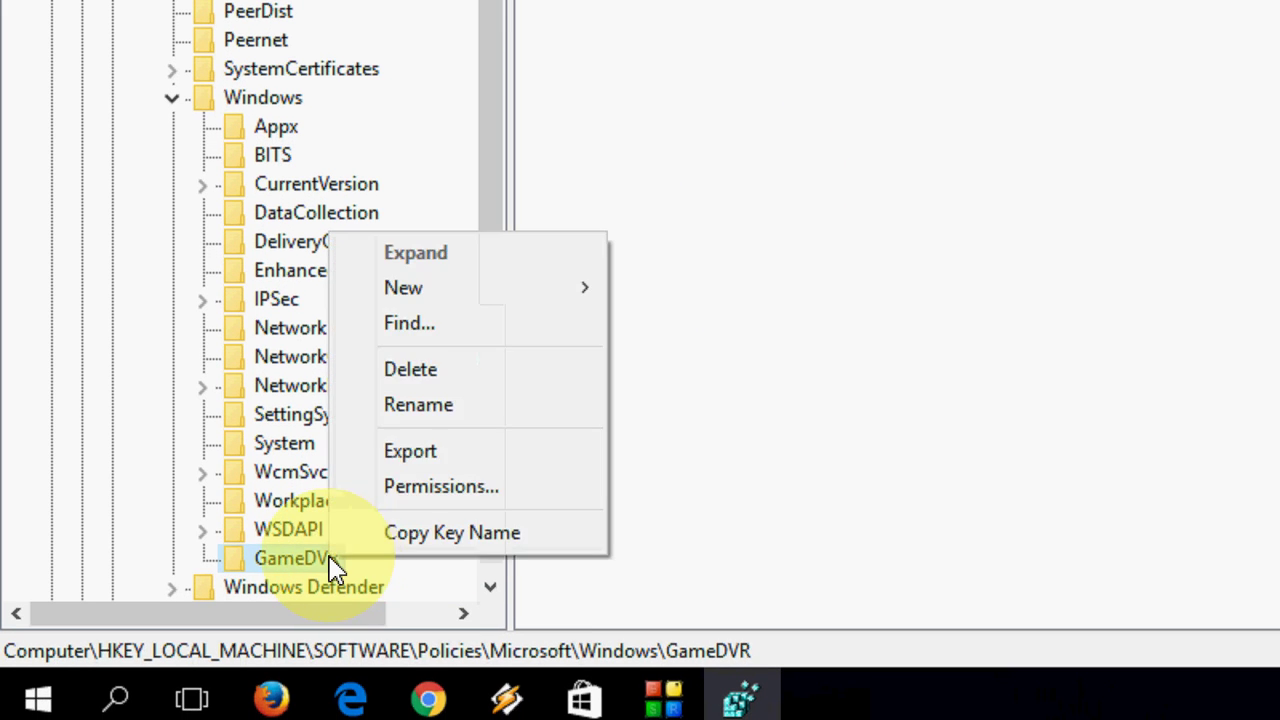
{"action": "mouse_move", "coordinate": [592, 300]}
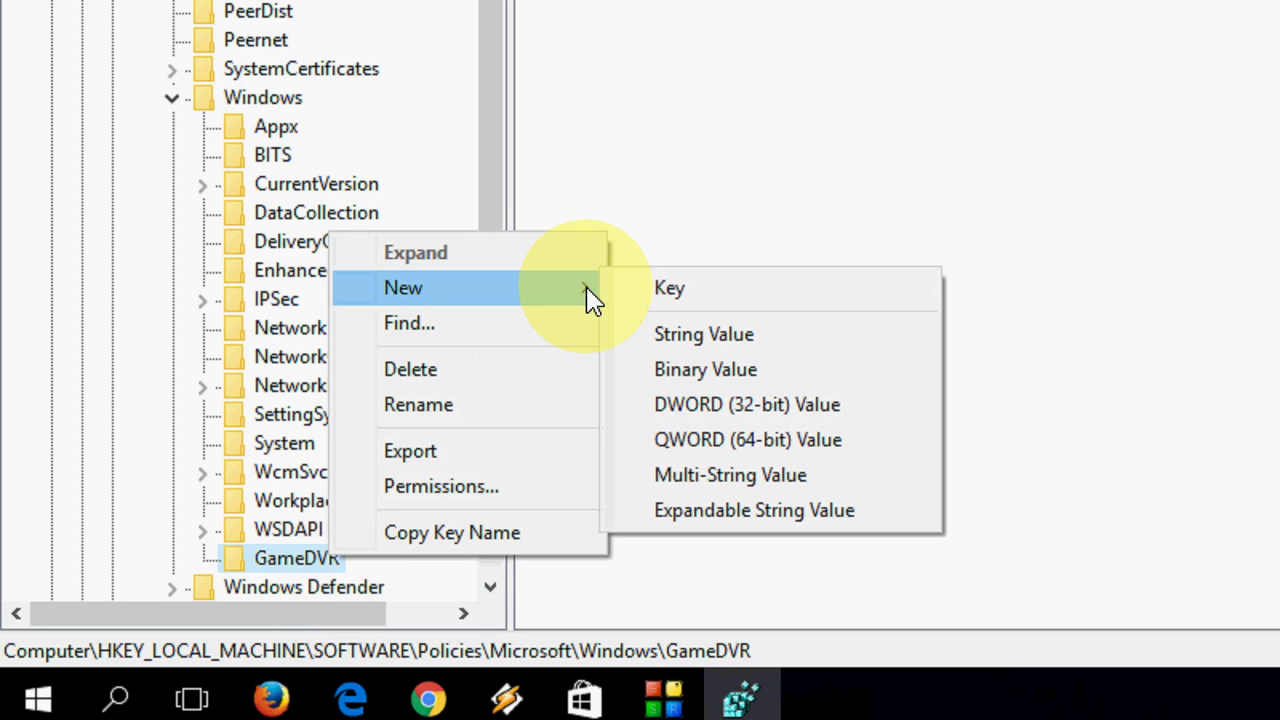
{"action": "left_click", "coordinate": [810, 410]}
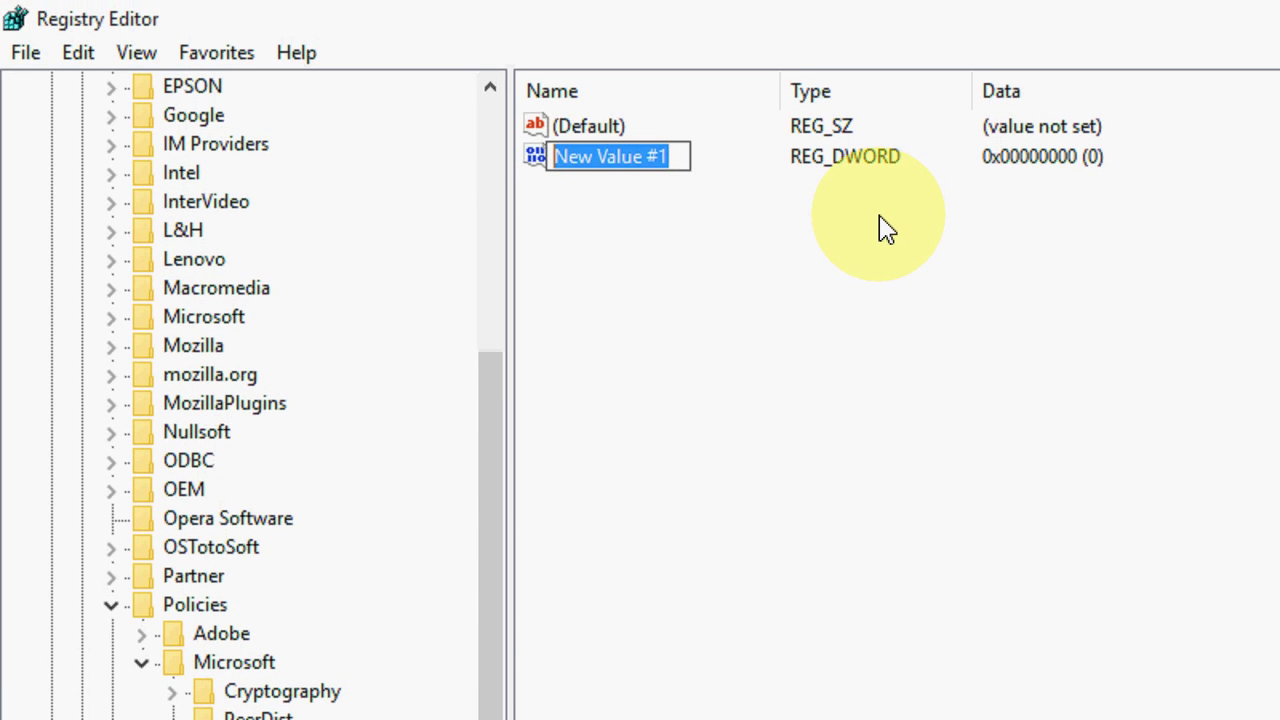
{"action": "type", "text": "Allow"}
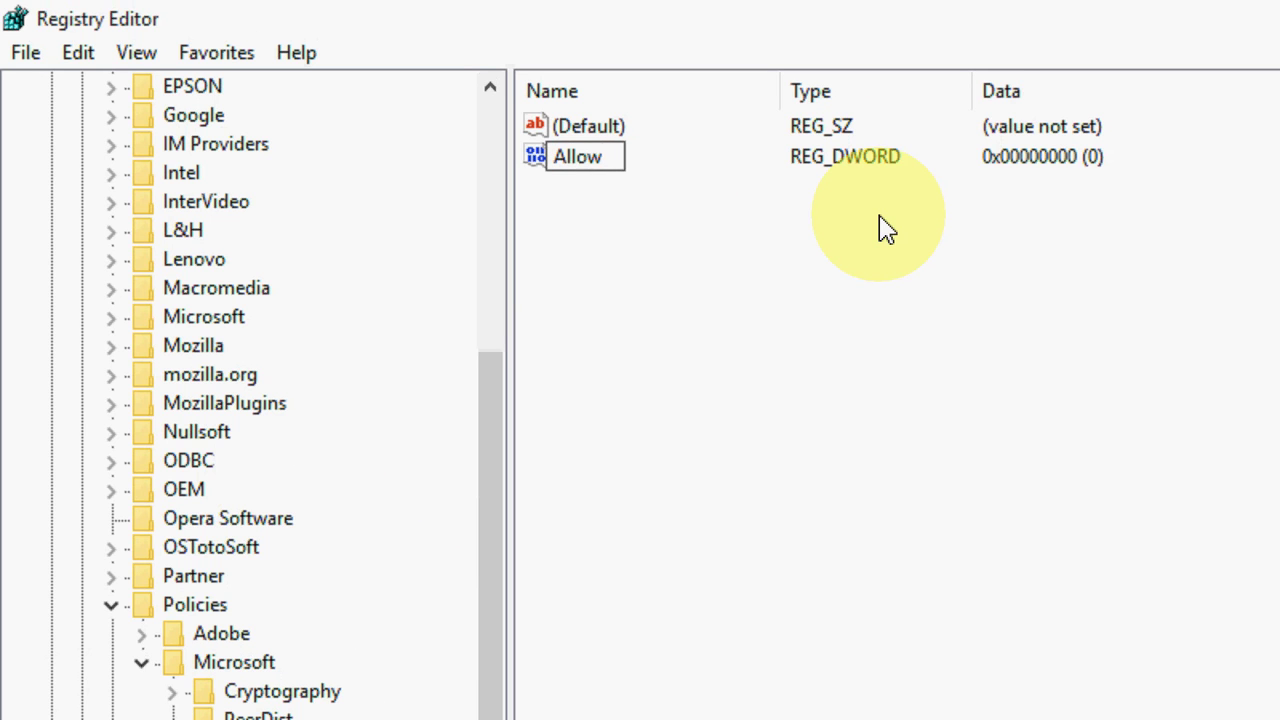
{"action": "type", "text": "Game"}
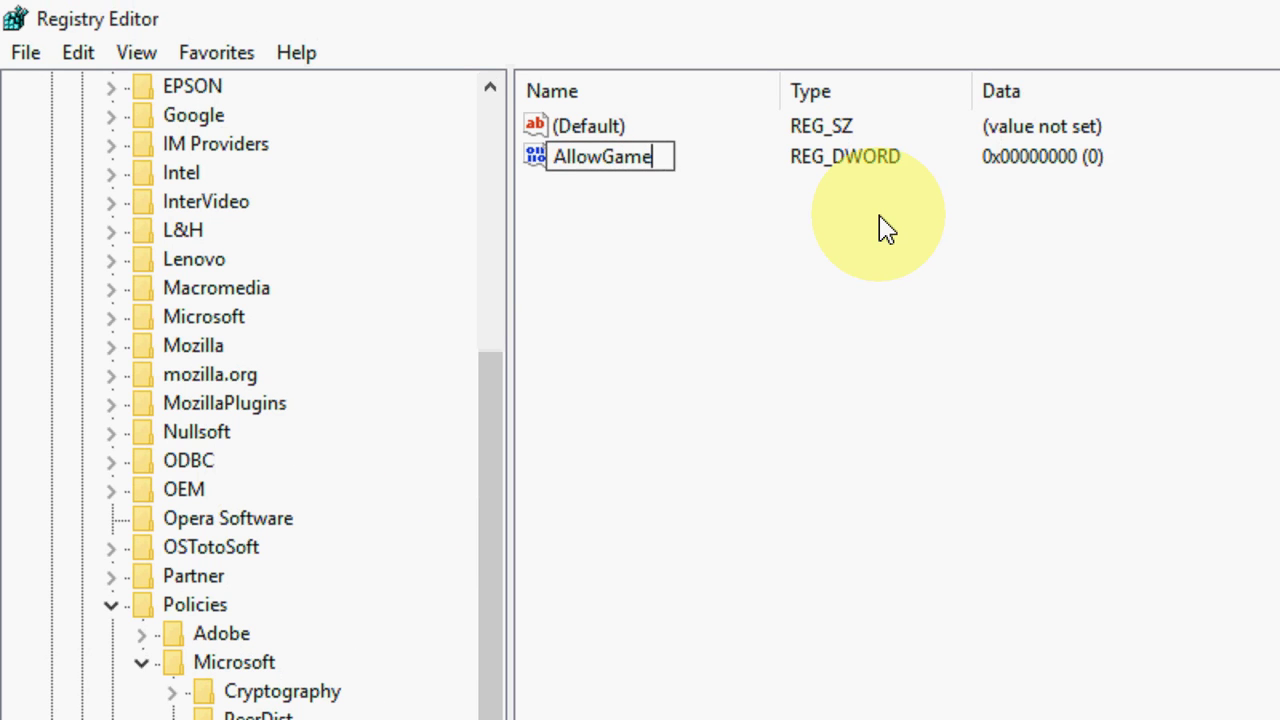
{"action": "type", "text": "DVR"}
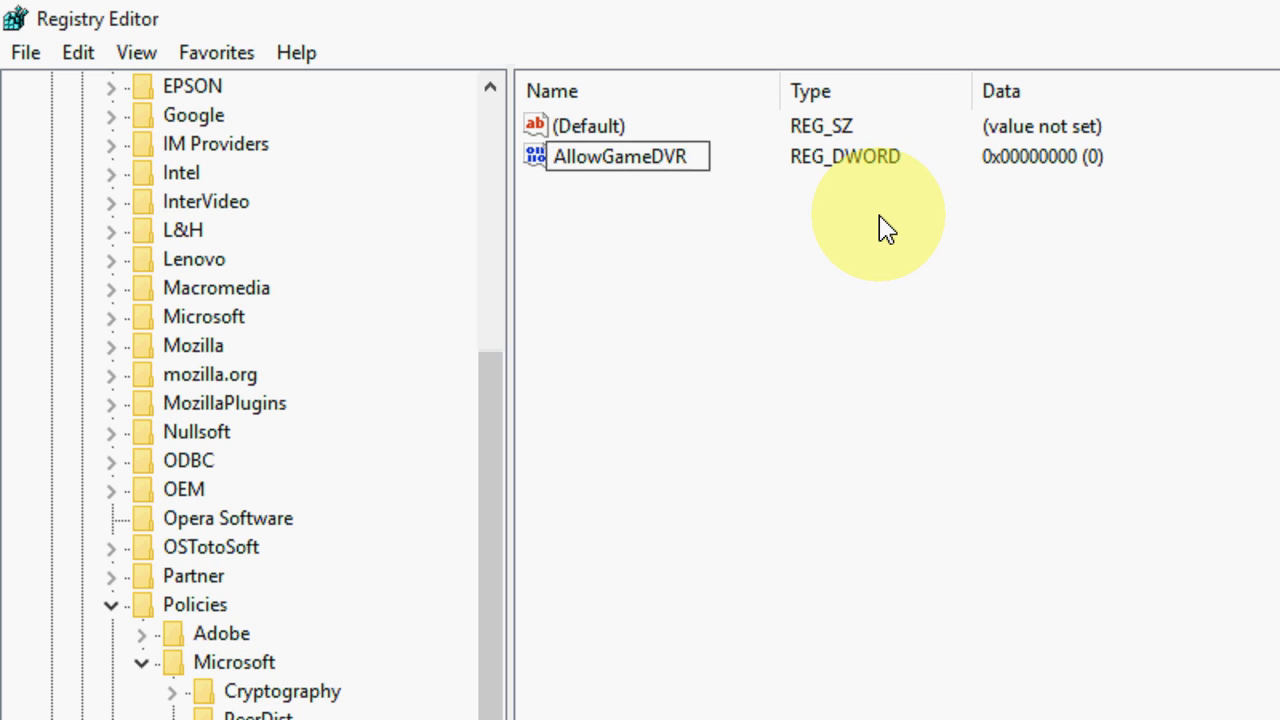
{"action": "key", "text": "Return"}
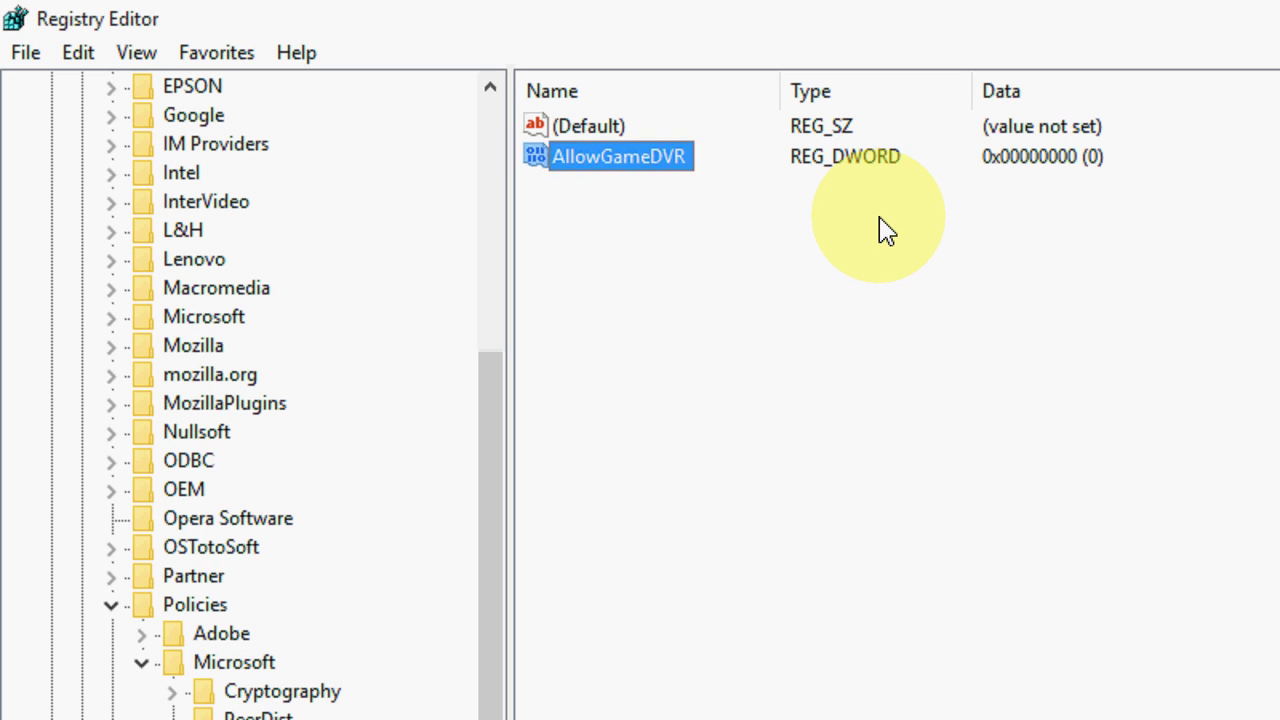
Open AllowGameDVR for modification and confirm 0 as its value data.
{"action": "right_click", "coordinate": [648, 162]}
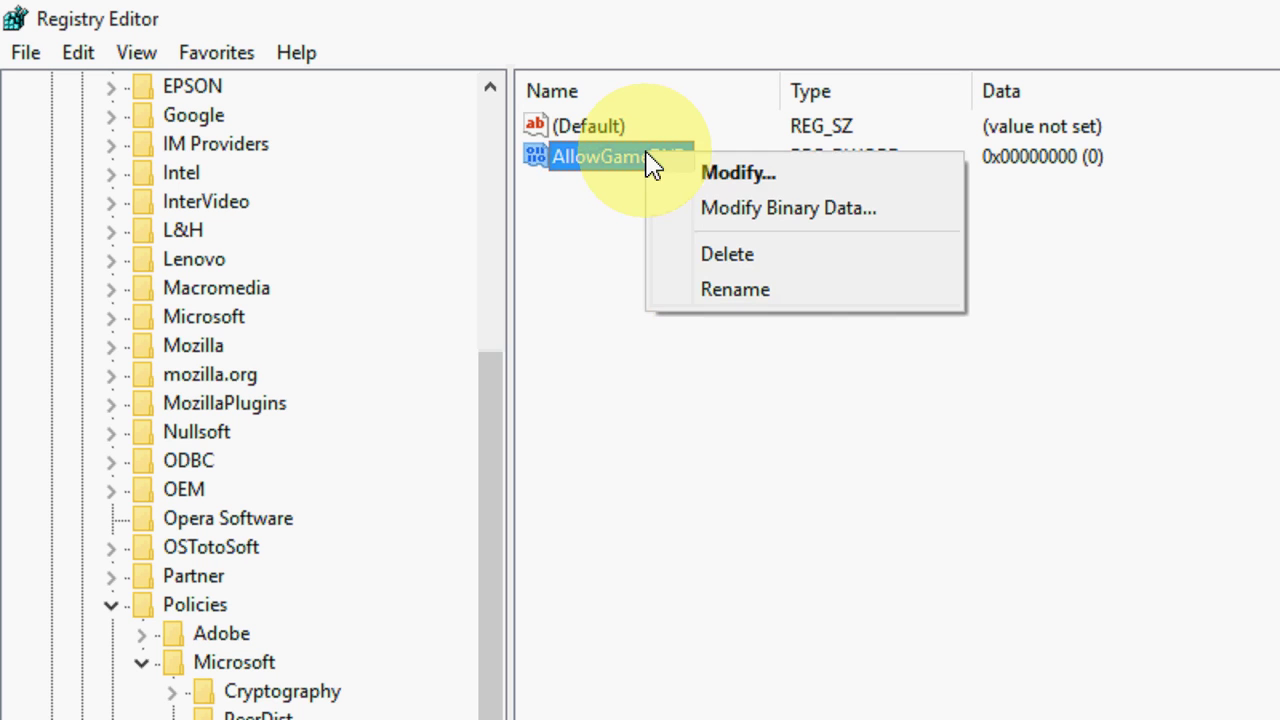
{"action": "left_click", "coordinate": [724, 177]}
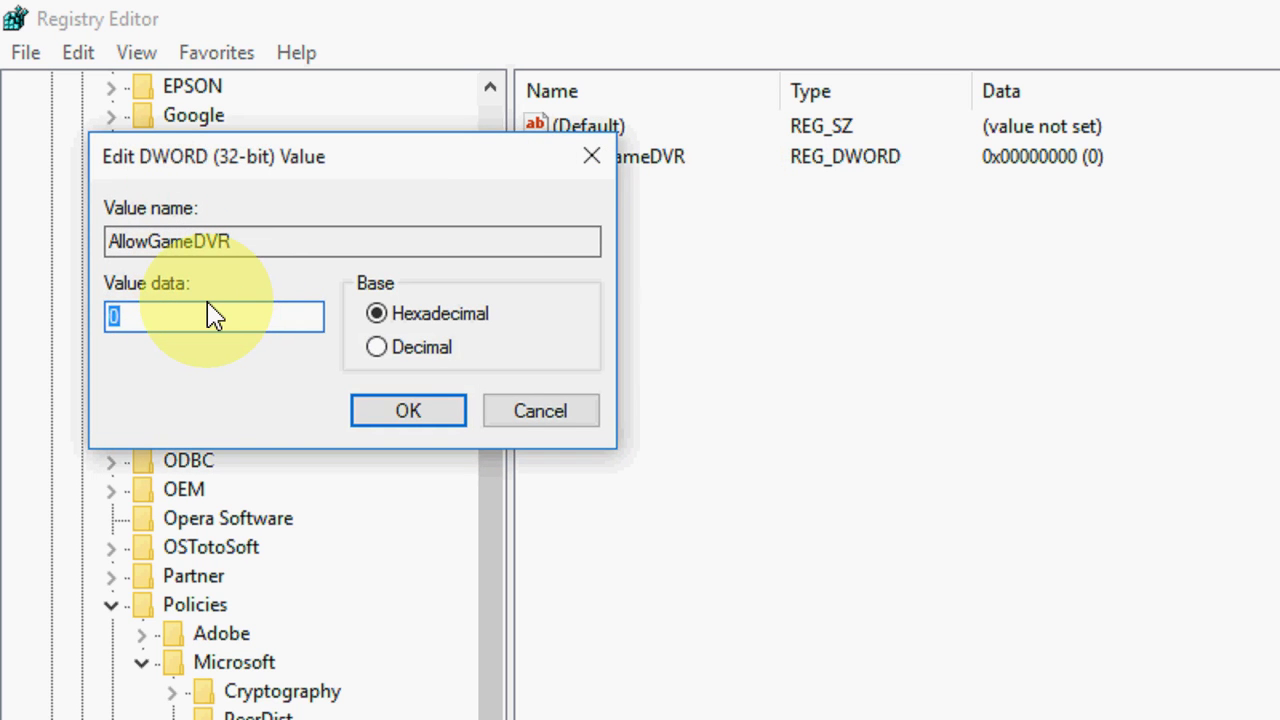
{"action": "left_click", "coordinate": [215, 316]}
{"action": "left_click", "coordinate": [408, 411]}
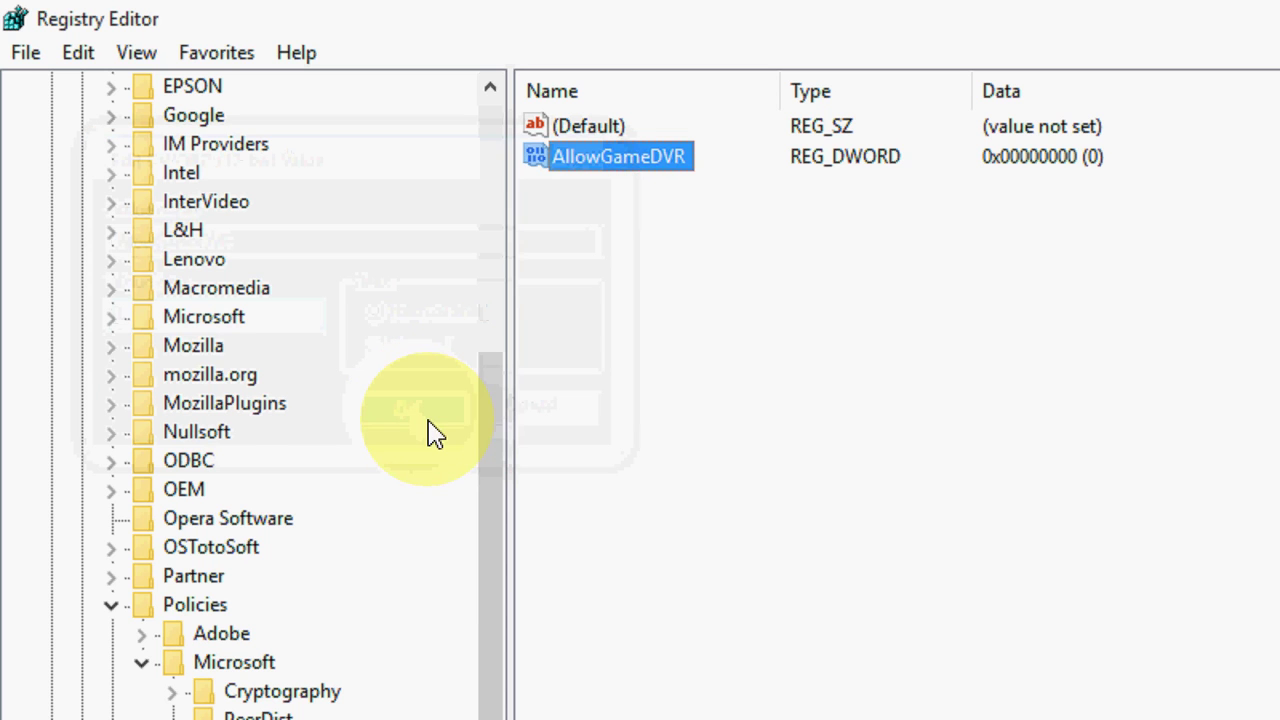
Close the Registry Editor and refresh the desktop.
{"action": "key", "text": "alt"}
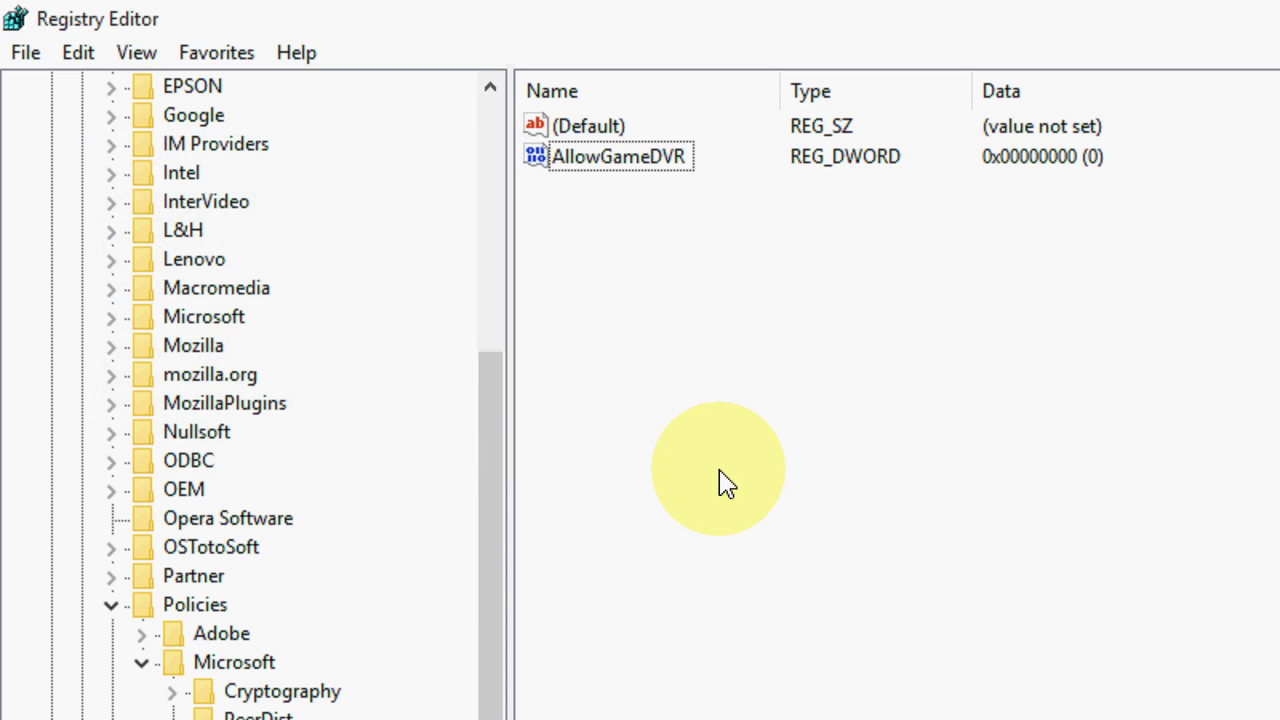
{"action": "key", "text": "alt"}
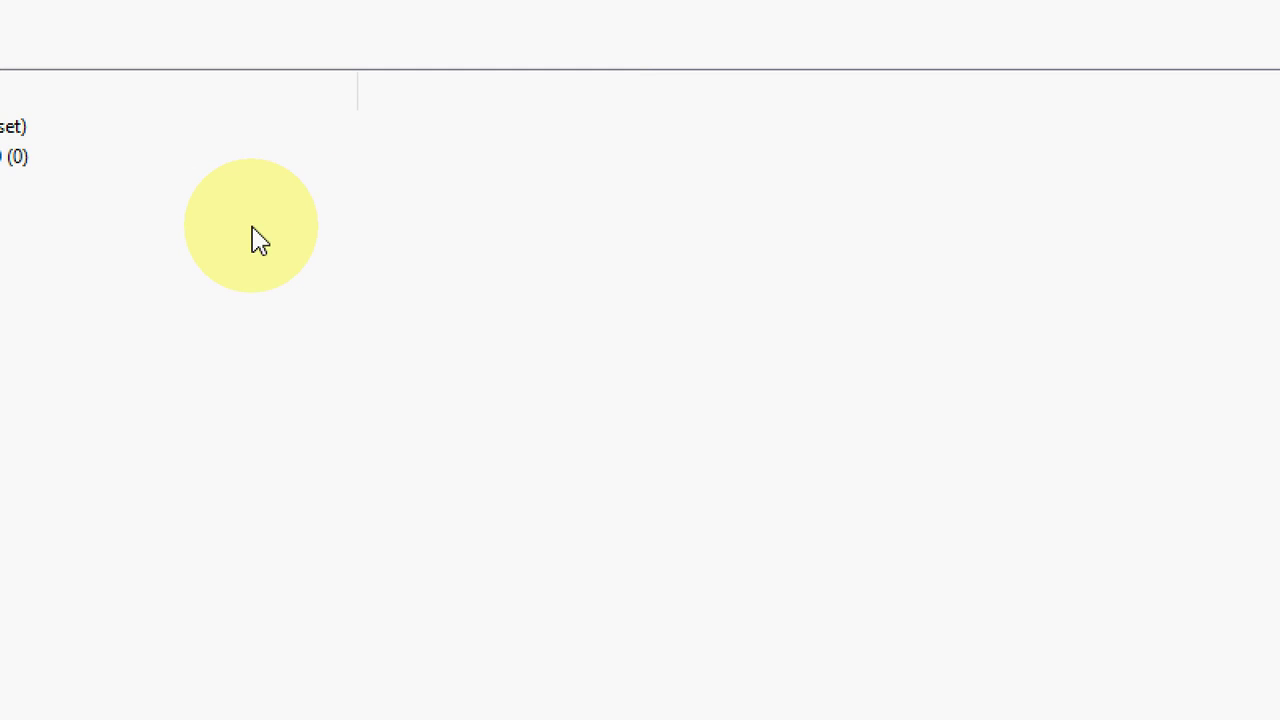
{"action": "left_click", "coordinate": [1252, 17]}
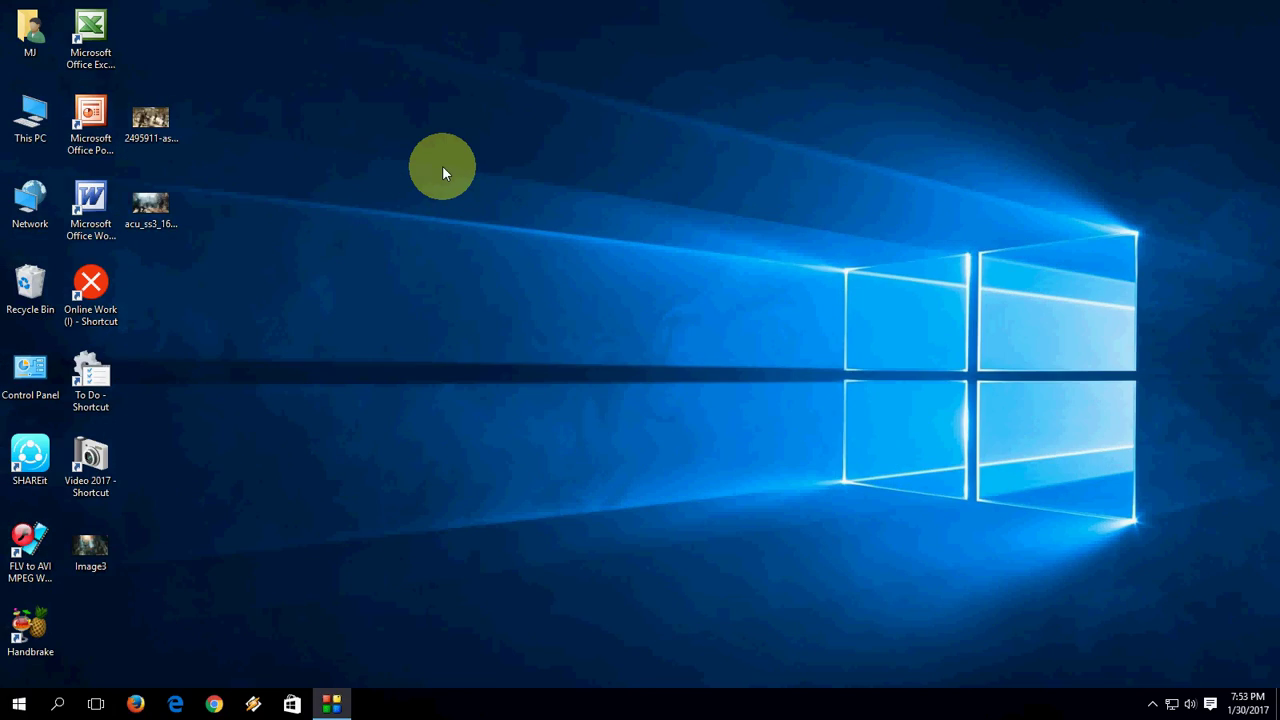
{"action": "right_click", "coordinate": [442, 165]}
{"action": "left_click", "coordinate": [478, 214]}
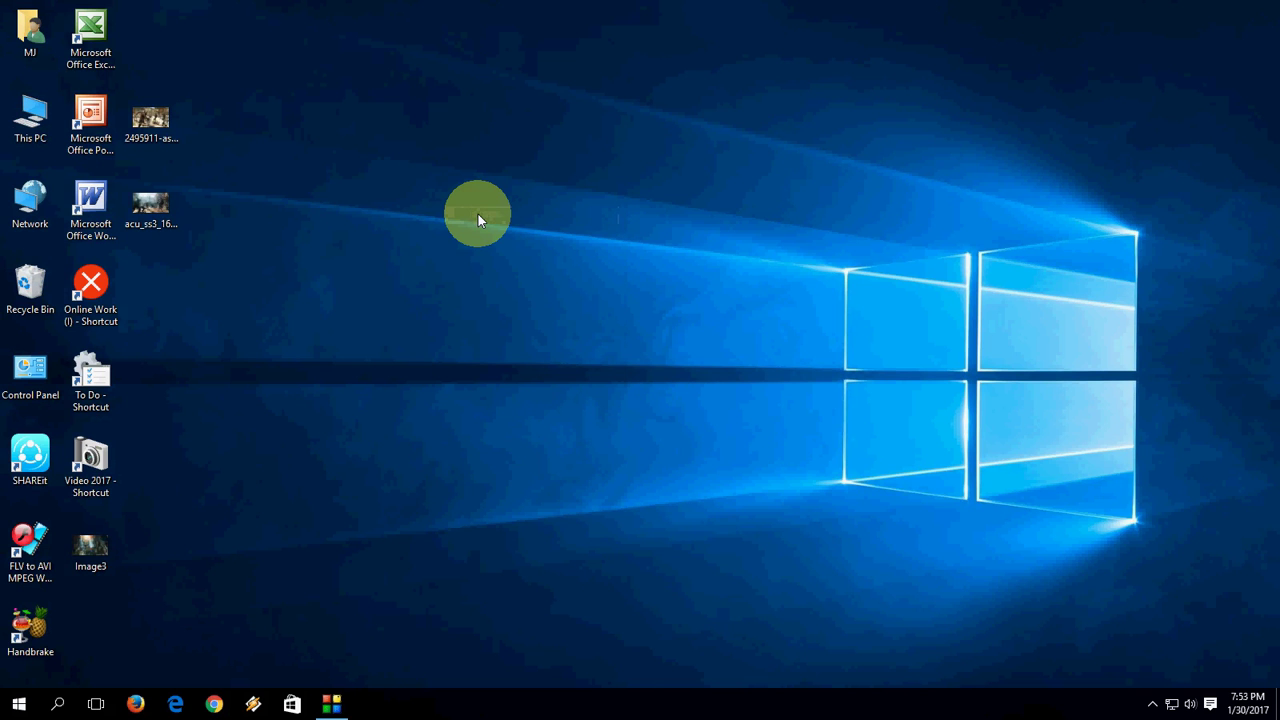